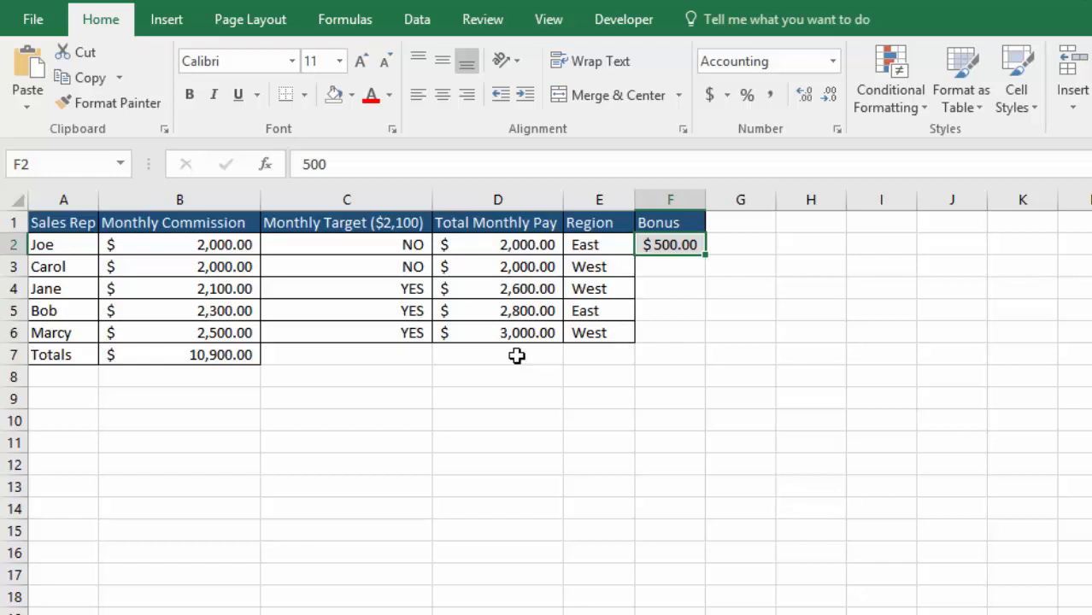
- Total D2:D6 in D7 with AutoSum, undo the entry and redo it
{"action": "left_click", "coordinate": [517, 356]}
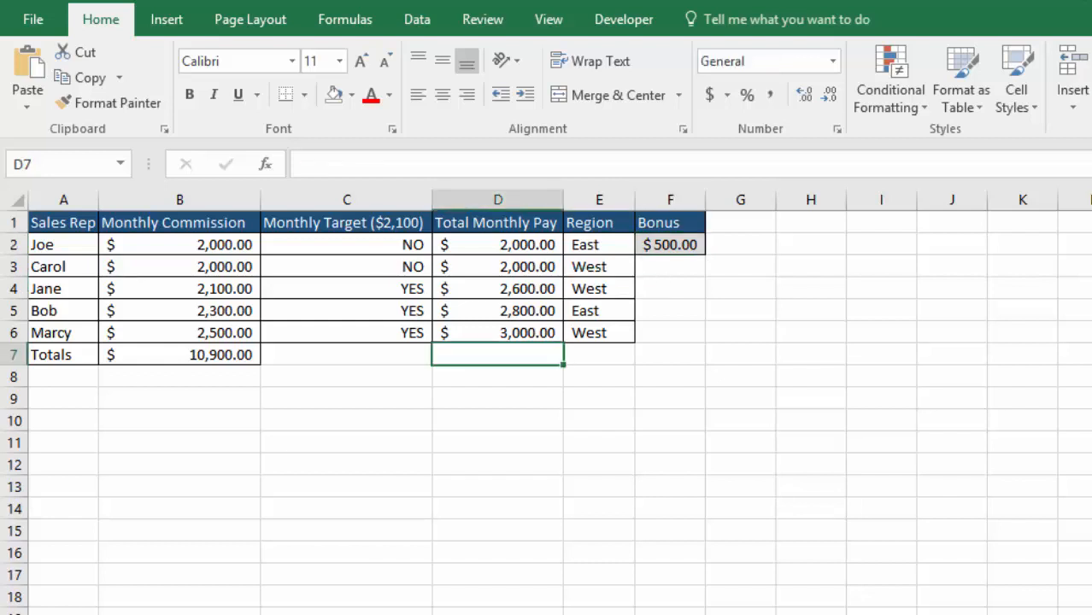
{"action": "key", "text": "alt+equal"}
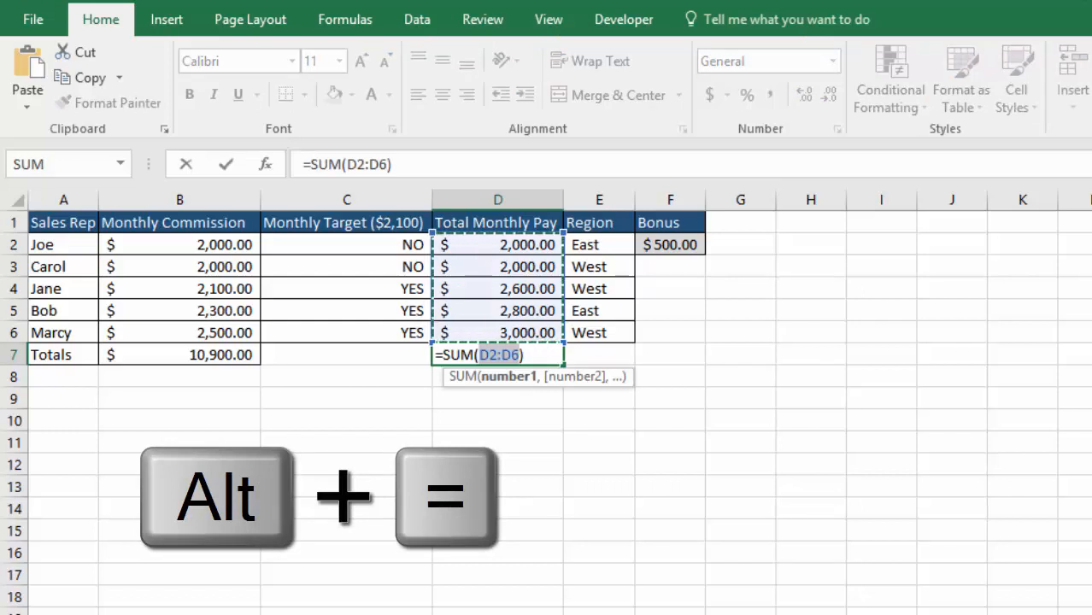
{"action": "key", "text": "Return"}
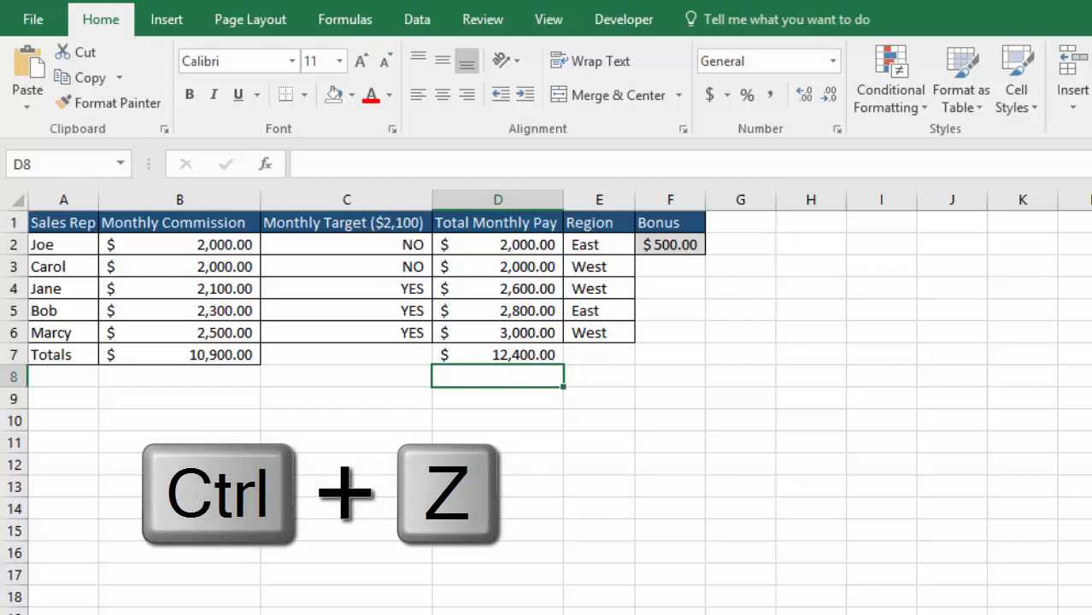
{"action": "key", "text": "ctrl+z"}
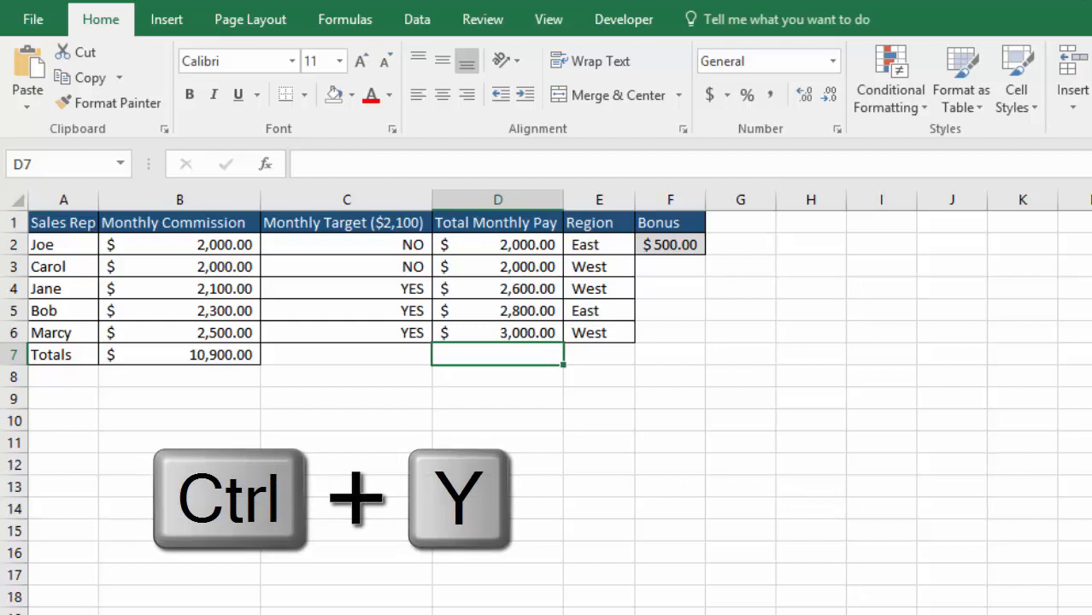
{"action": "key", "text": "ctrl+y"}
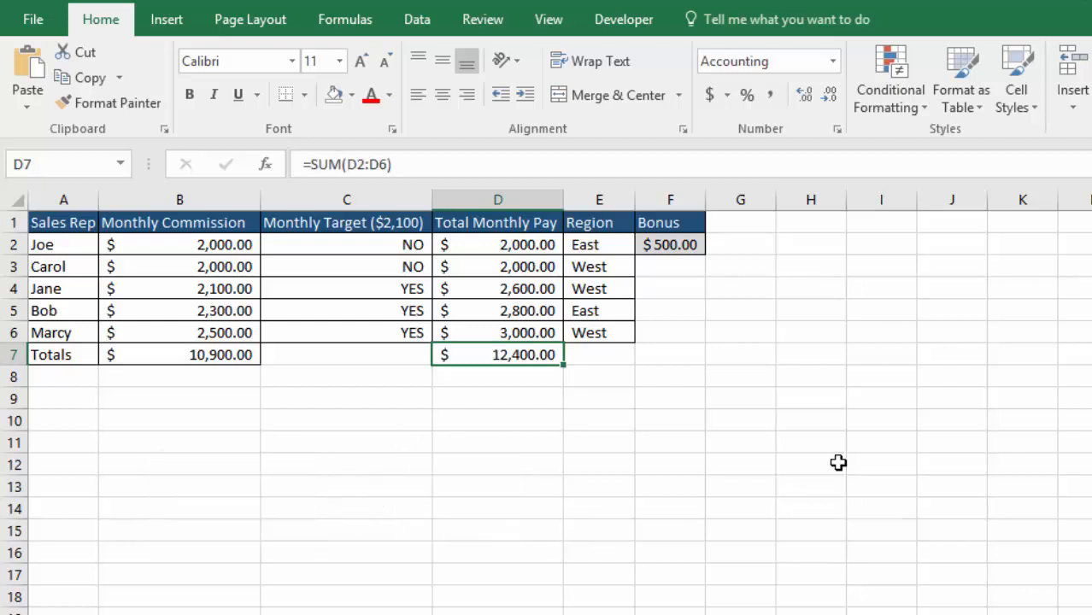
- Delete the Region column and undo it, and insert a blank column before Region and undo that as well
{"action": "left_click", "coordinate": [600, 200]}
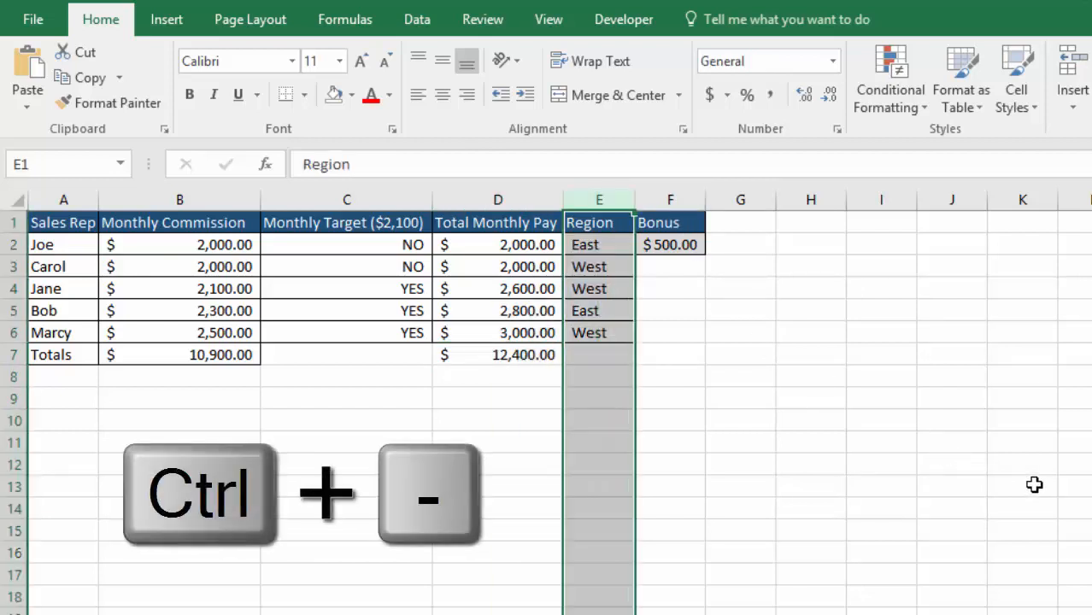
{"action": "key", "text": "ctrl+minus"}
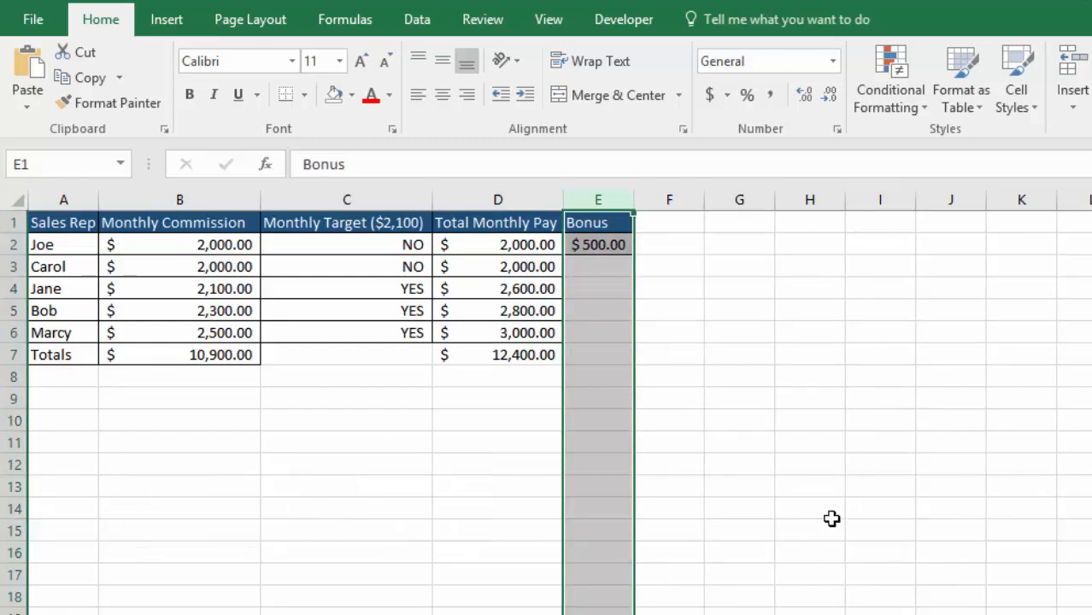
{"action": "key", "text": "ctrl+z"}
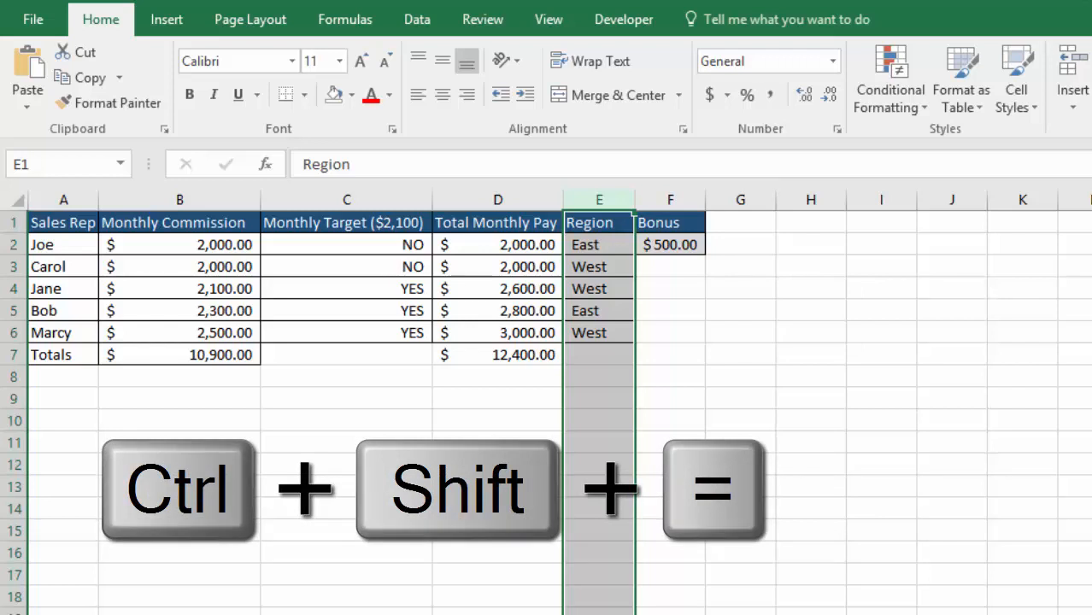
{"action": "key", "text": "ctrl+shift+equal"}
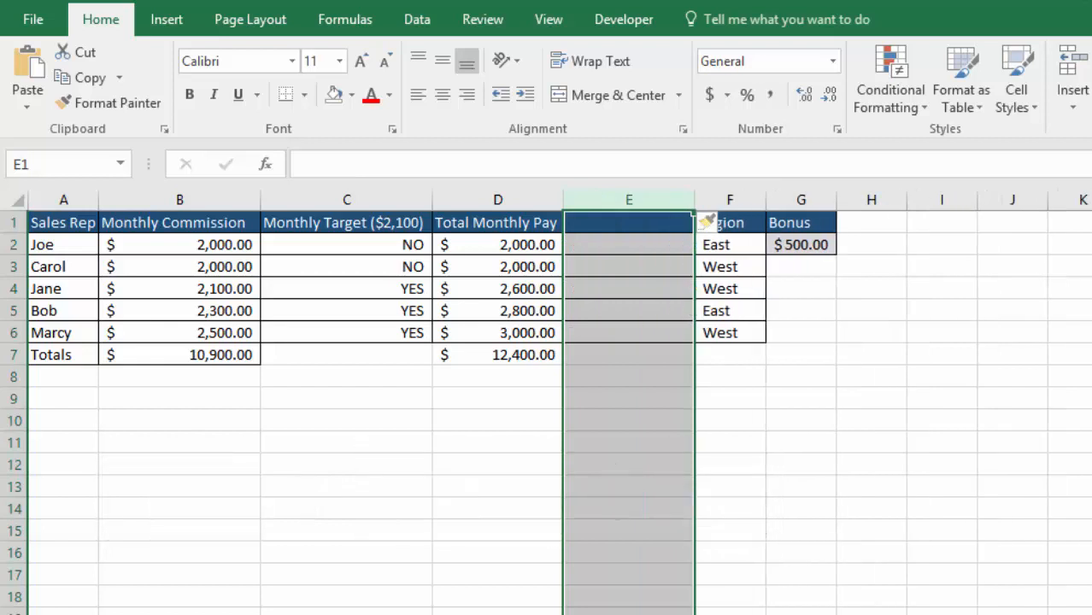
{"action": "key", "text": "ctrl+z"}
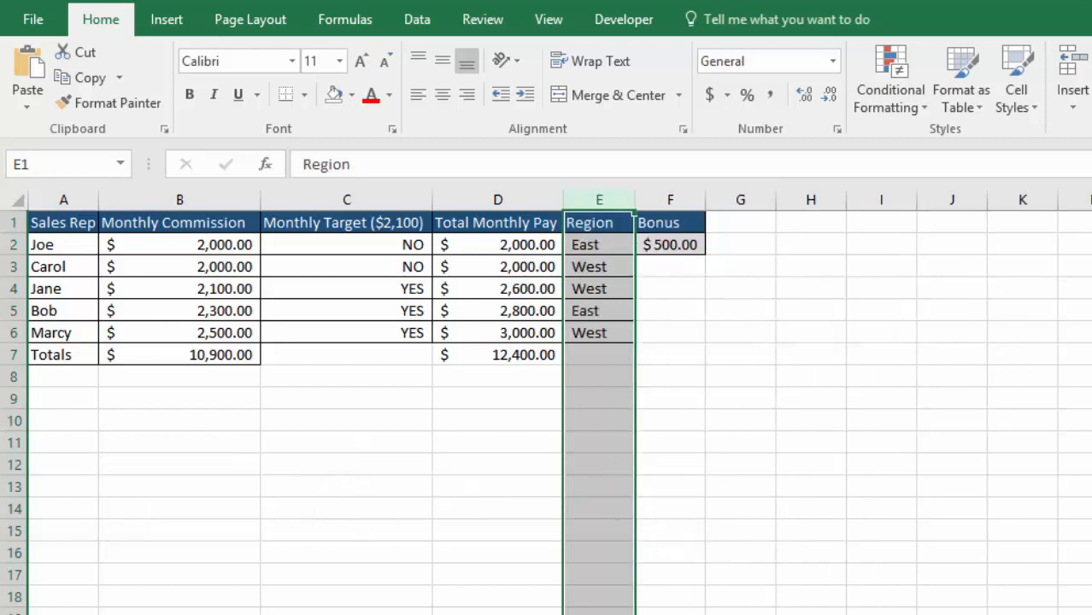
- Make the Total Monthly Pay total in D7 bold and remove the bold formatting again
{"action": "left_click", "coordinate": [504, 357]}
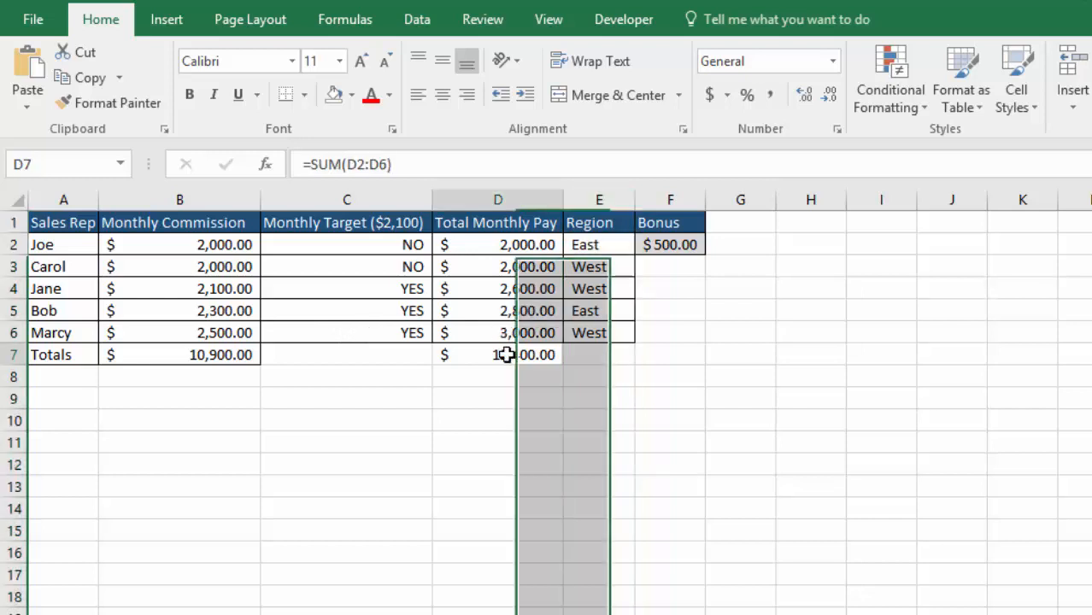
{"action": "key", "text": "ctrl+b"}
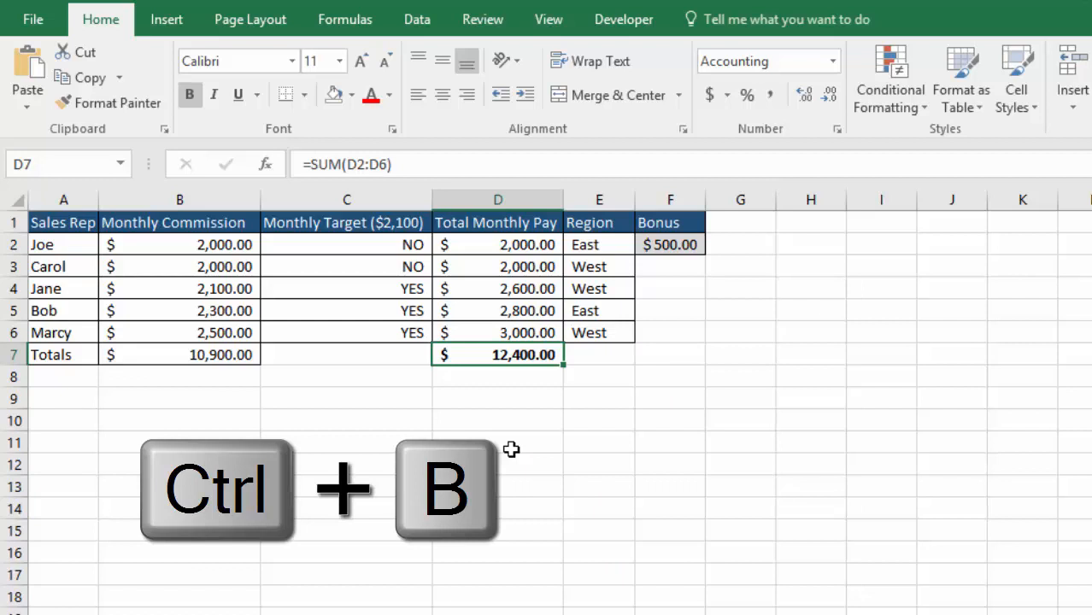
{"action": "key", "text": "ctrl+b"}
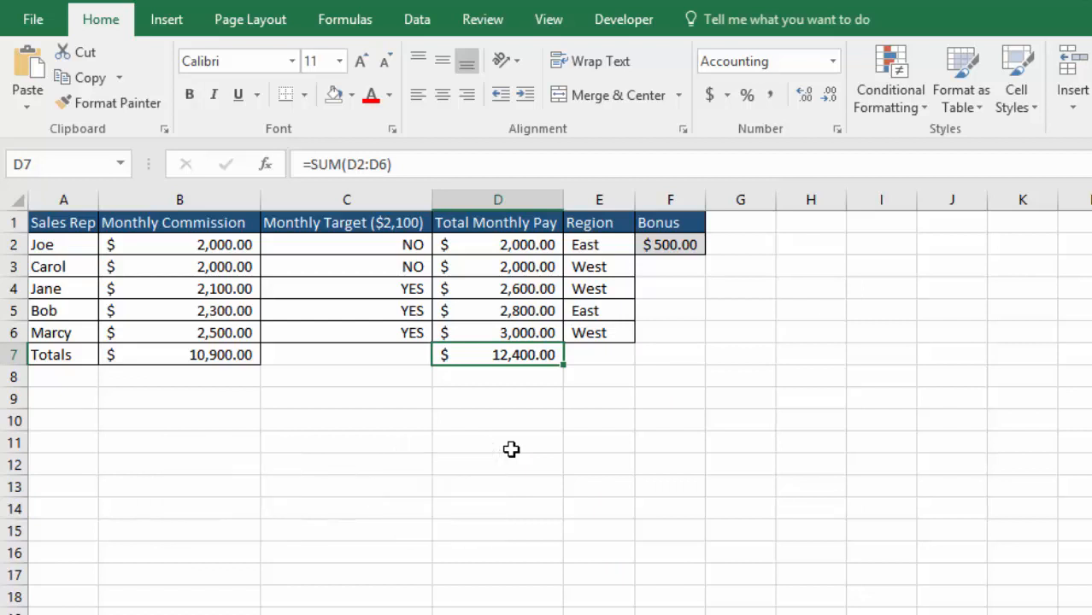
- Cycle the bonus cell reference in D6's formula through its mixed, relative and absolute forms, ending on $F$2
{"action": "left_click", "coordinate": [506, 332]}
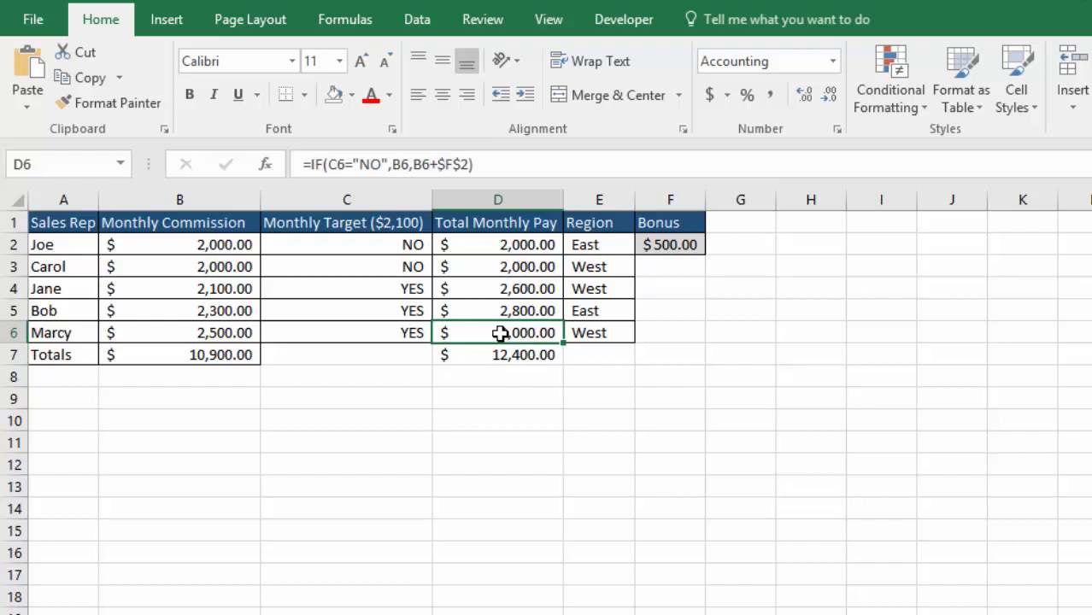
{"action": "double_click", "coordinate": [500, 333]}
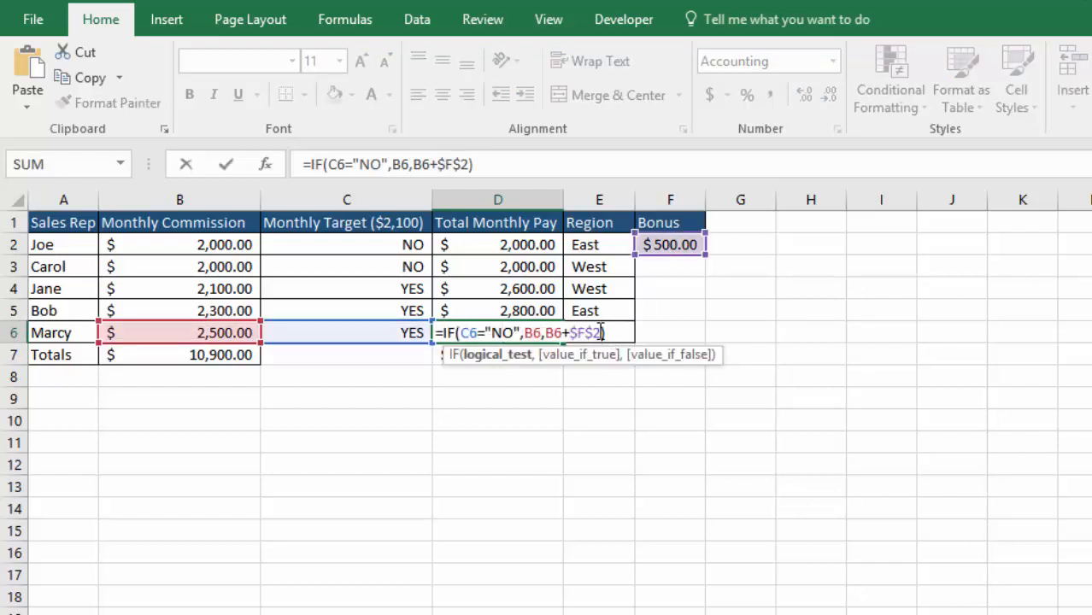
{"action": "left_click_drag", "start_coordinate": [601, 333], "coordinate": [569, 332]}
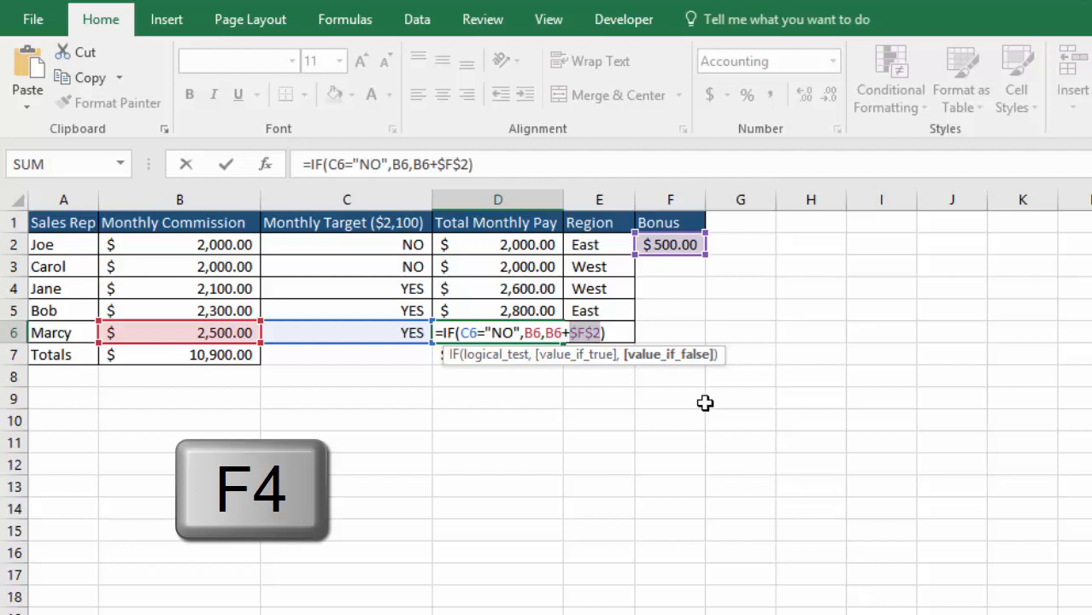
{"action": "key", "text": "F4"}
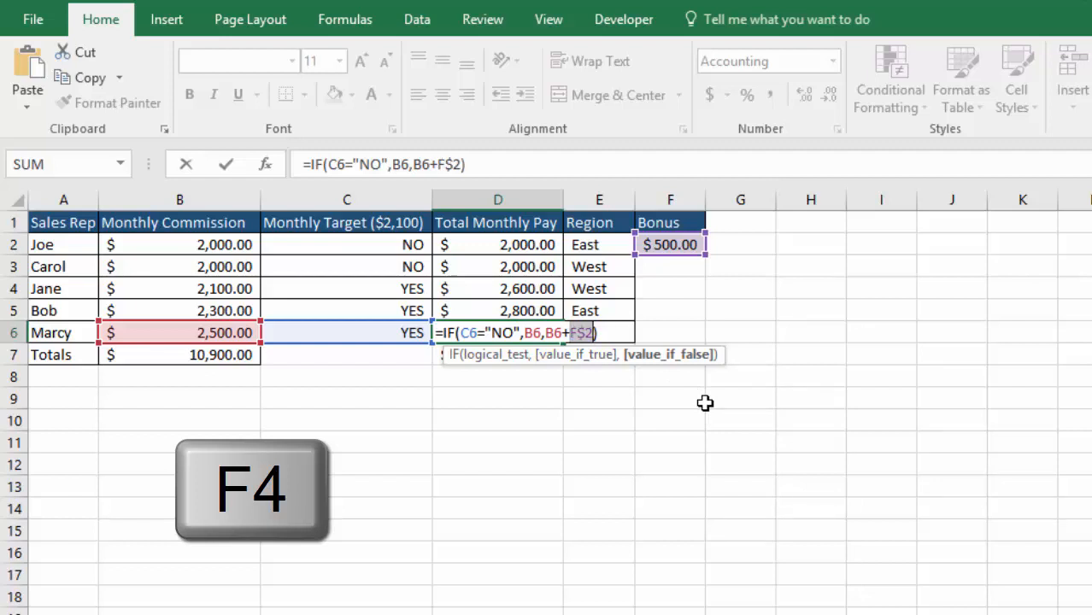
{"action": "key", "text": "F4"}
{"action": "key", "text": "F4"}
{"action": "key", "text": "F4"}
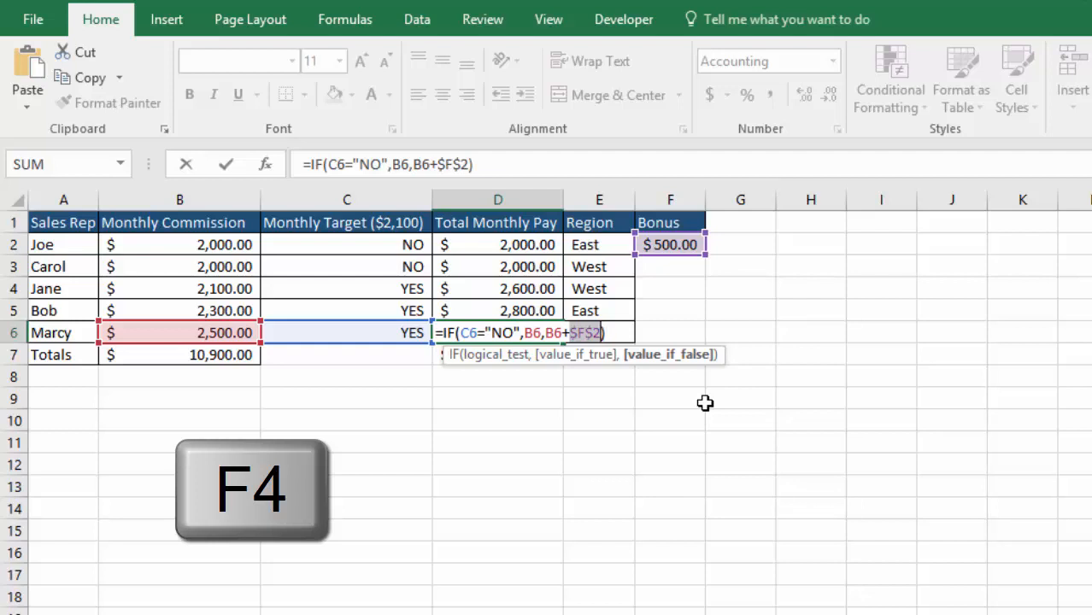
{"action": "key", "text": "F4"}
{"action": "key", "text": "F4"}
{"action": "key", "text": "F4"}
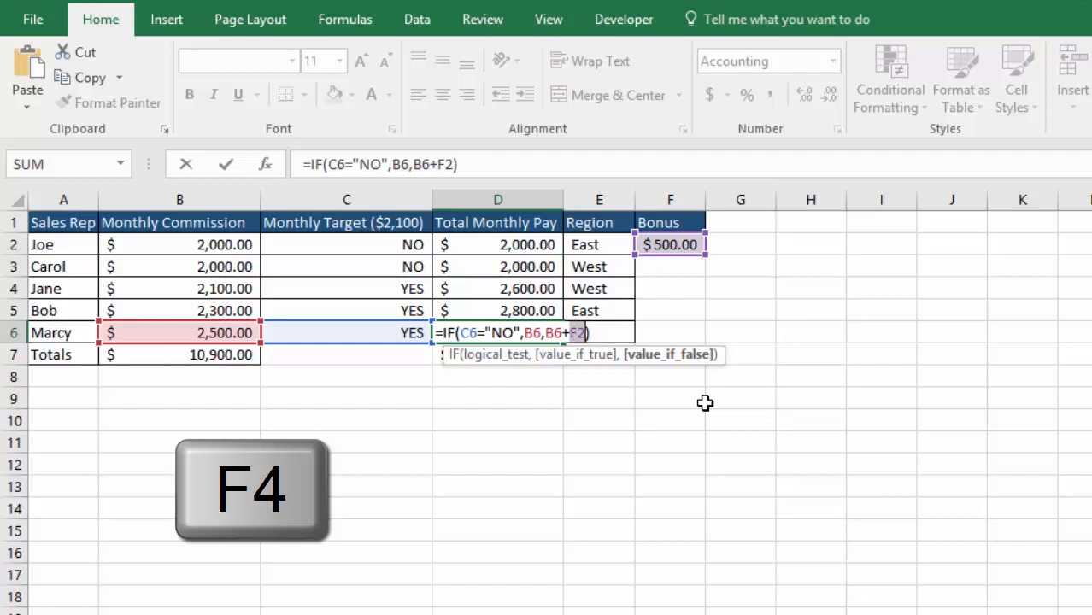
{"action": "key", "text": "F4"}
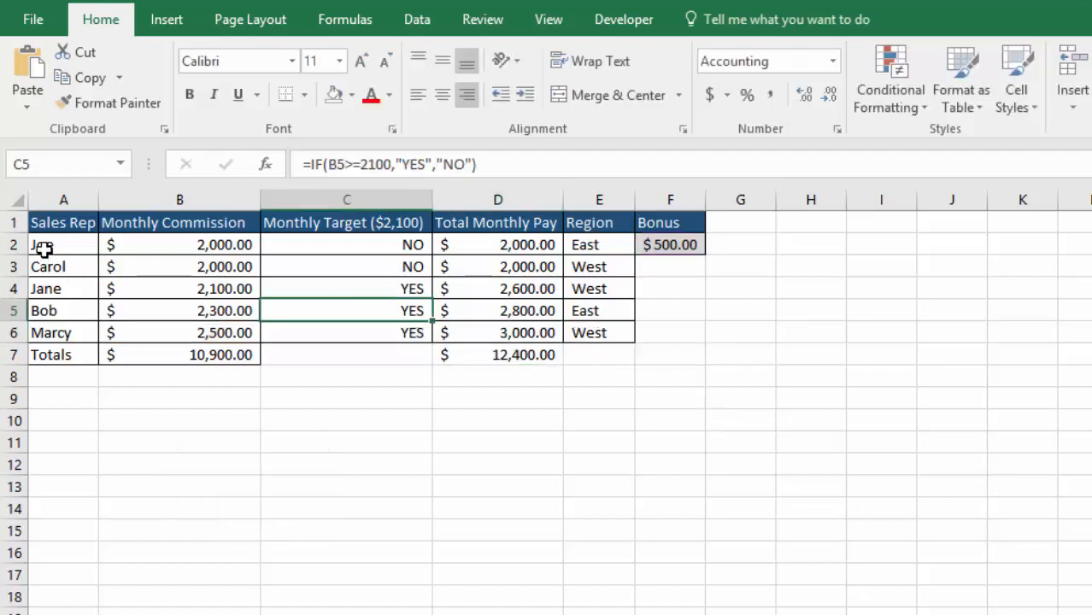
- Create a chart sheet from the sales reps and monthly commissions in A2:B6, and open Help
{"action": "left_click", "coordinate": [65, 251]}
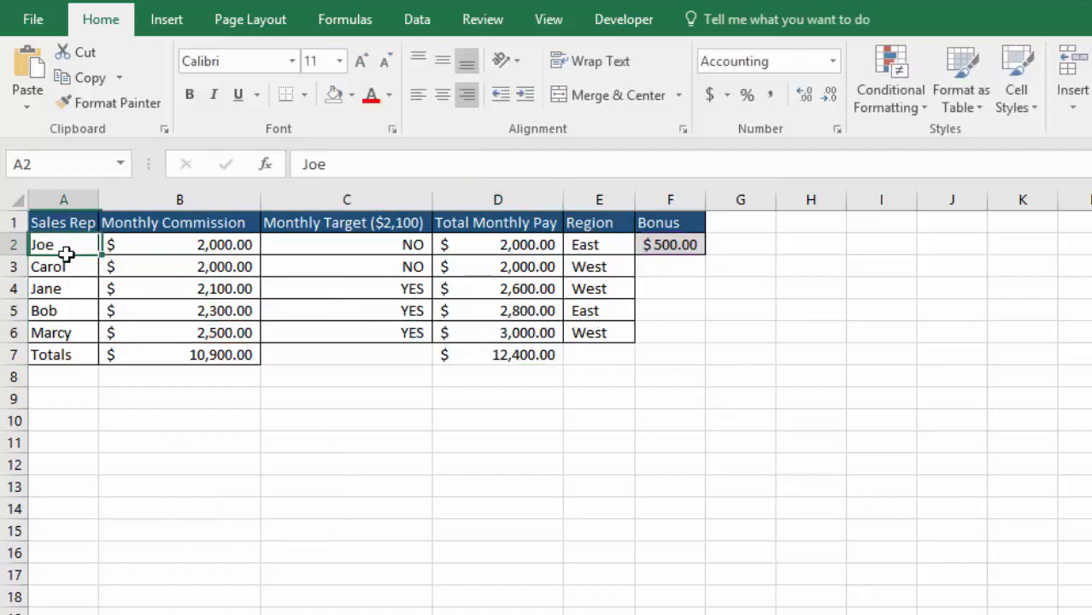
{"action": "left_click_drag", "start_coordinate": [65, 251], "coordinate": [252, 329]}
{"action": "key", "text": "F11"}
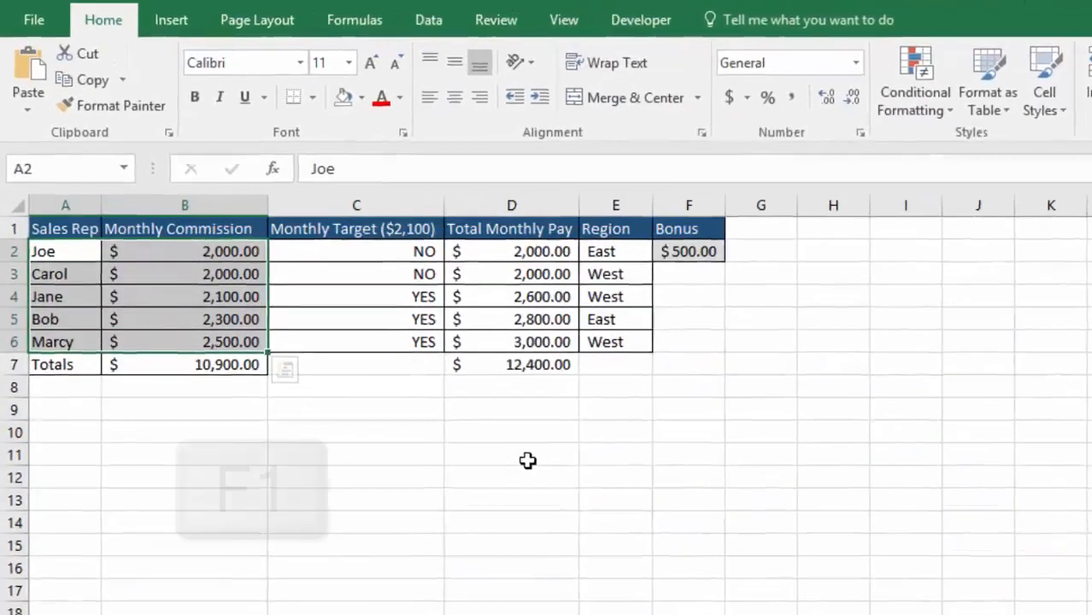
{"action": "key", "text": "F1"}
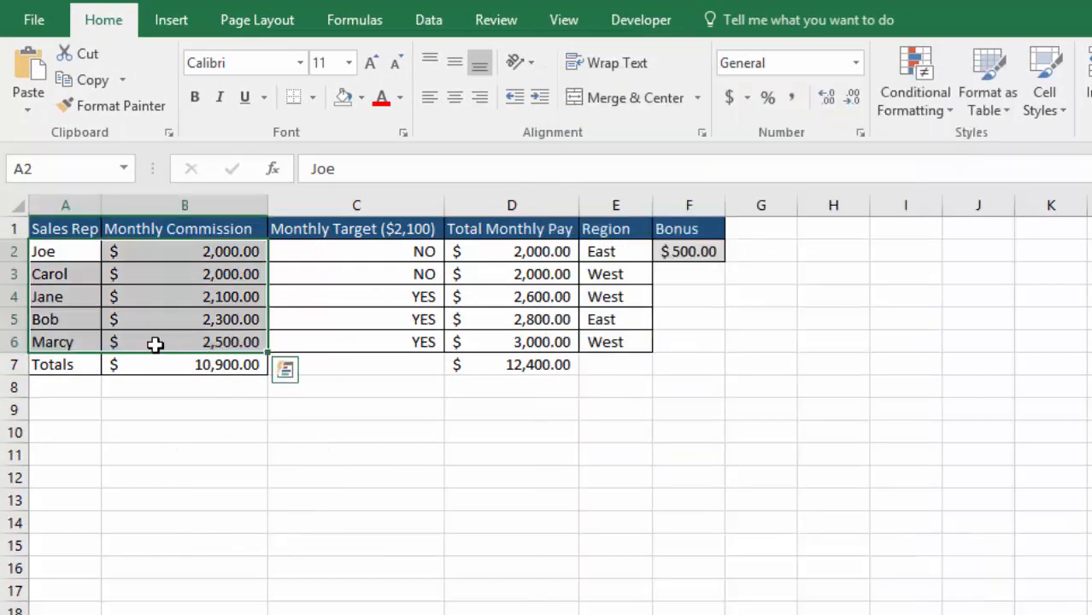
- Apply the Number format with thousands separator and two decimals to B6, followed by the Currency format
{"action": "left_click", "coordinate": [156, 342]}
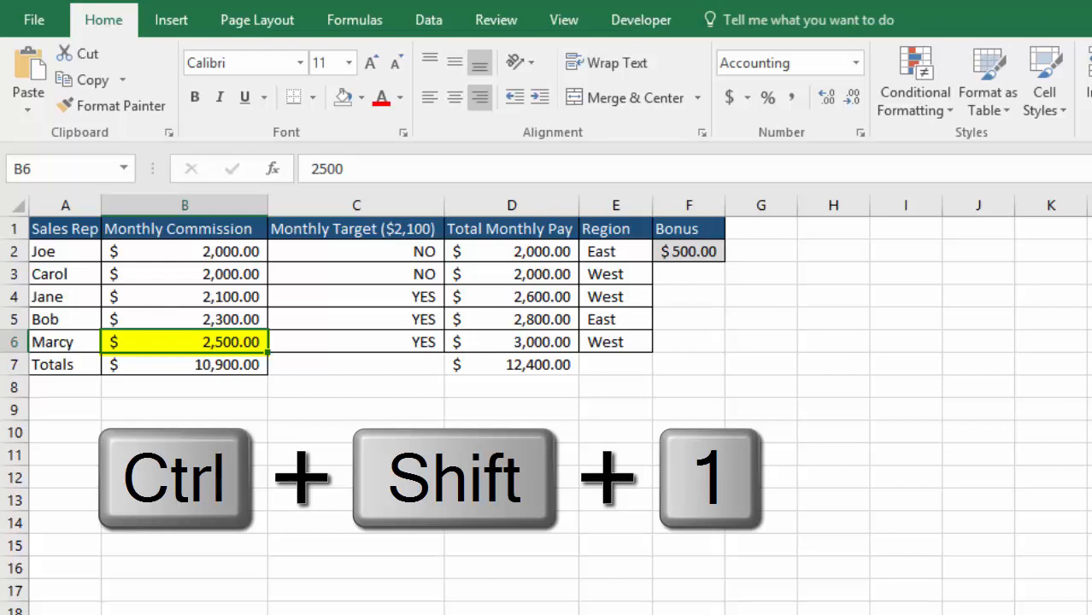
{"action": "key", "text": "ctrl+shift+1"}
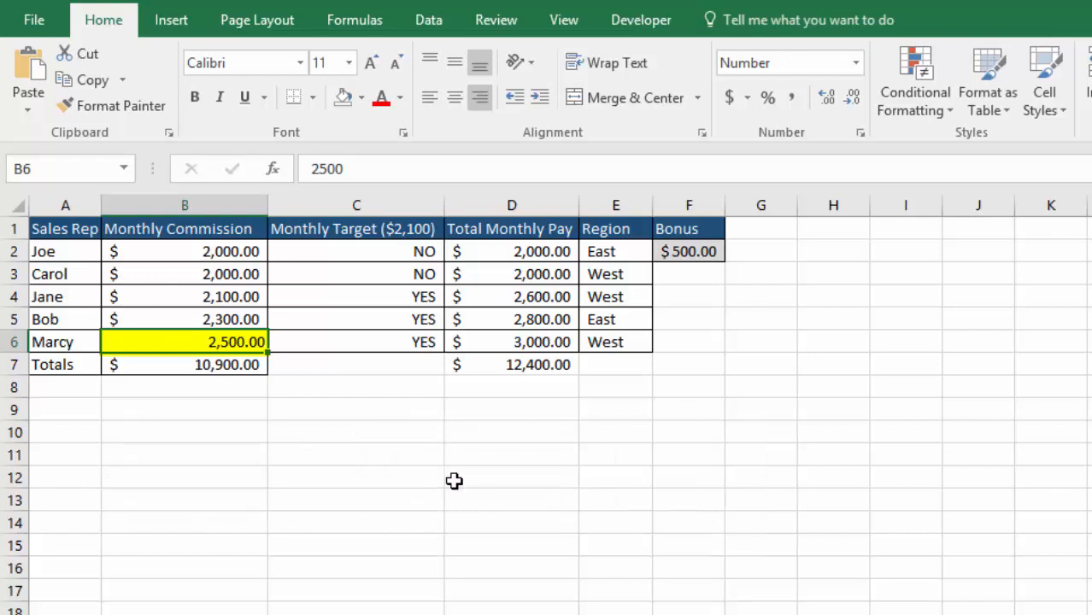
{"action": "key", "text": "ctrl+shift+4"}
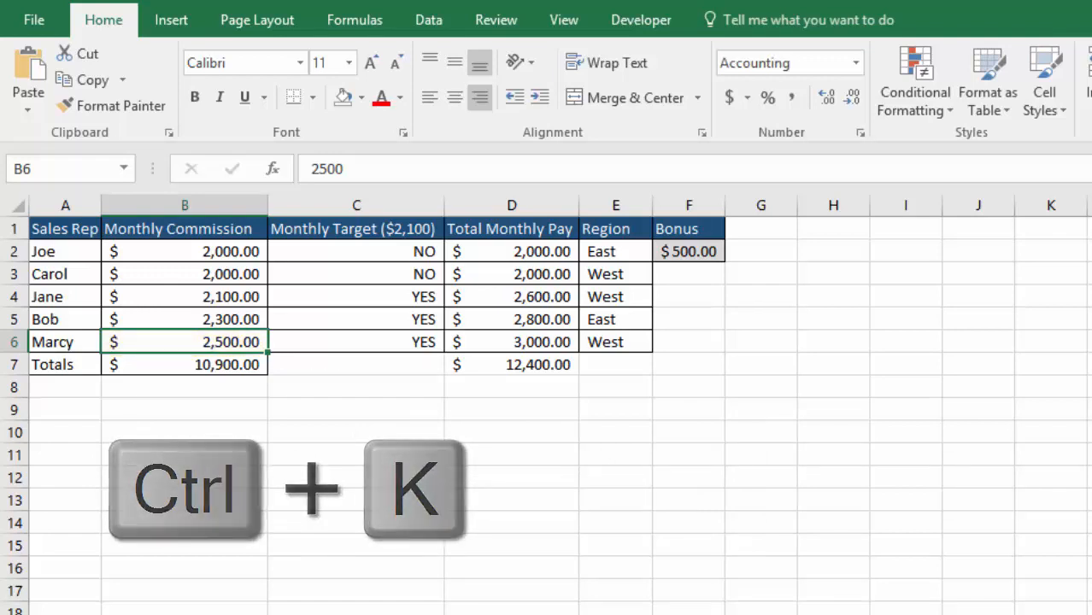
- Open the Insert Hyperlink dialog for B6, go to its address field and cancel without adding a link
{"action": "key", "text": "ctrl+k"}
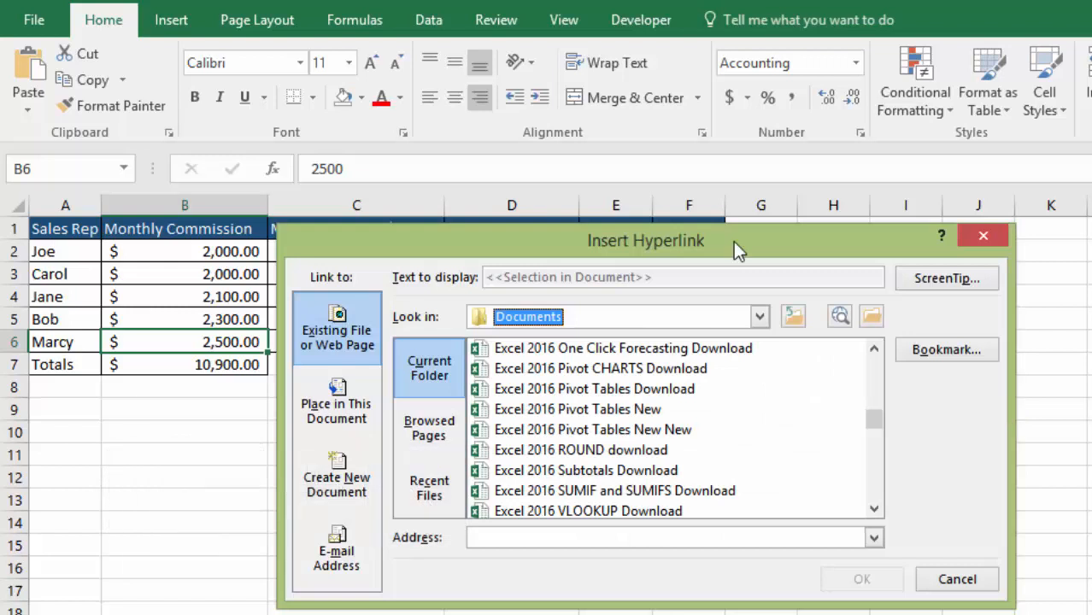
{"action": "left_click", "coordinate": [528, 537]}
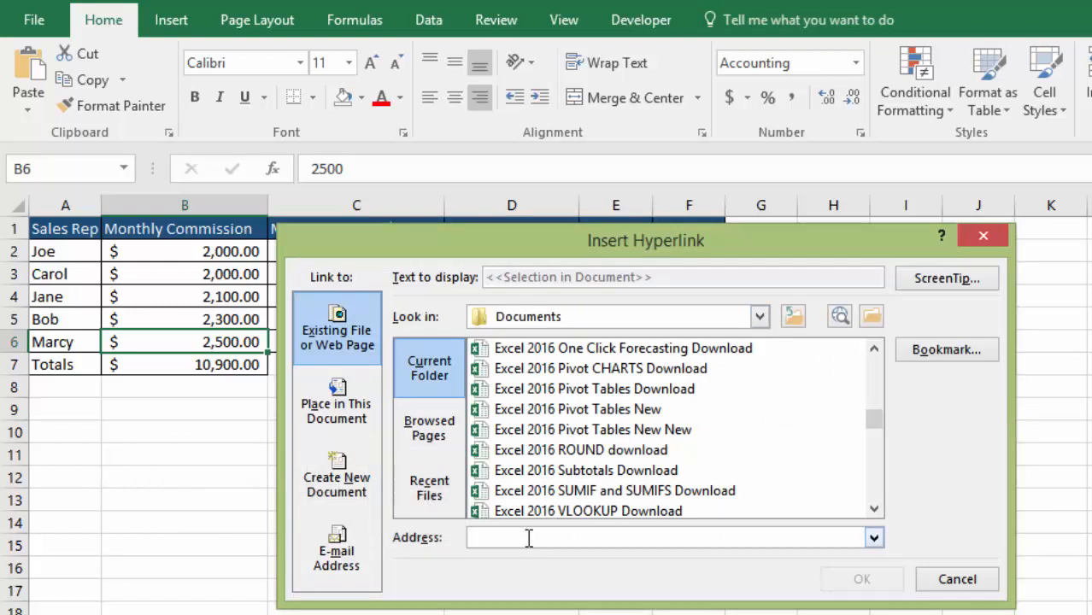
{"action": "key", "text": "Escape"}
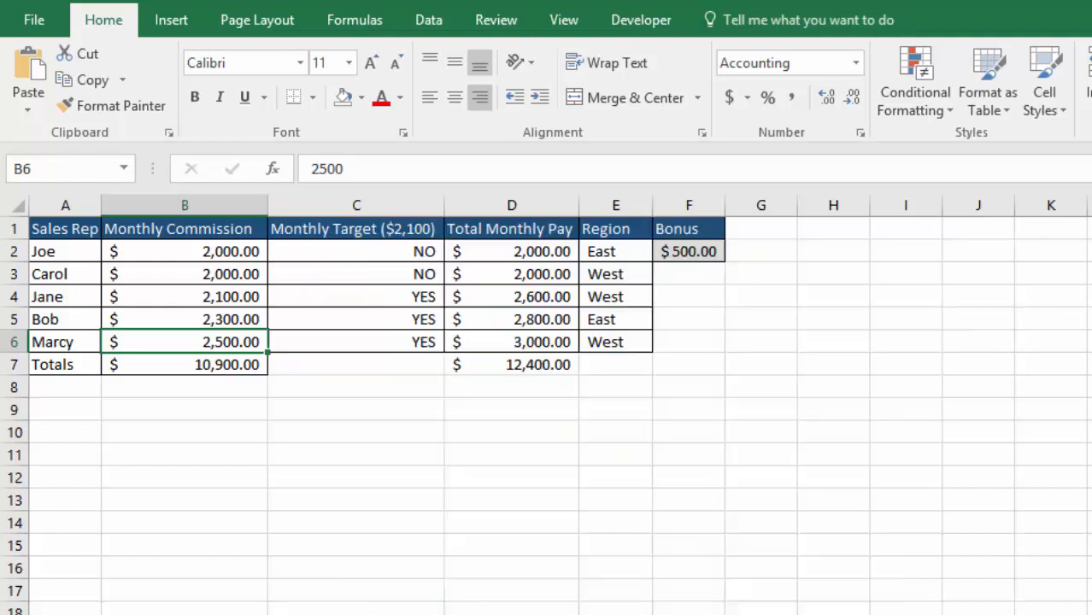
- Evaluate the C6="NO" logical test inside D6's IF formula, restore the expression and cancel the cell edit
{"action": "left_click", "coordinate": [518, 342]}
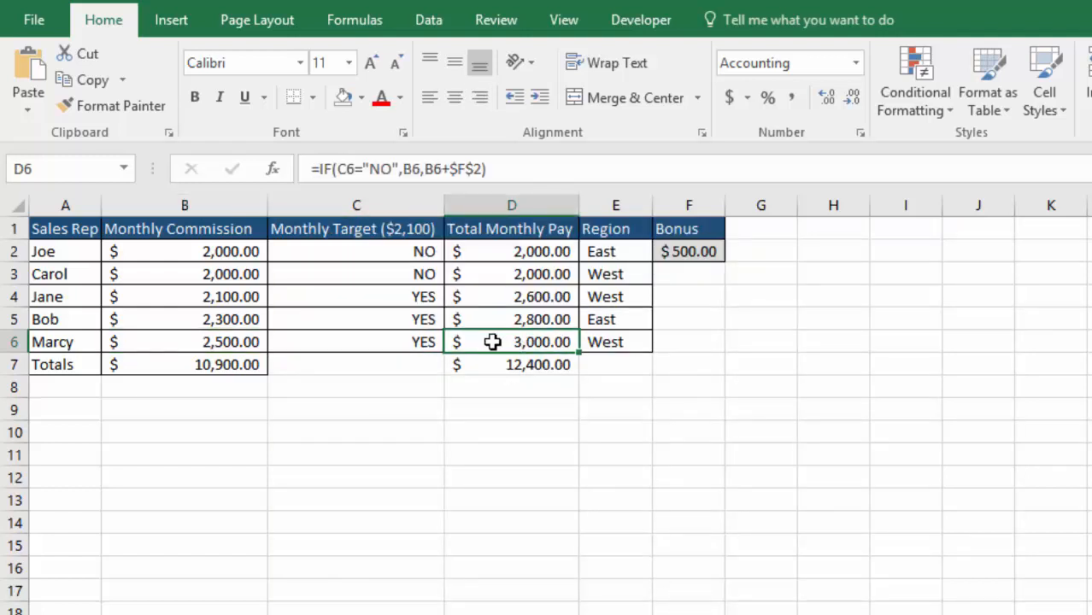
{"action": "double_click", "coordinate": [502, 342]}
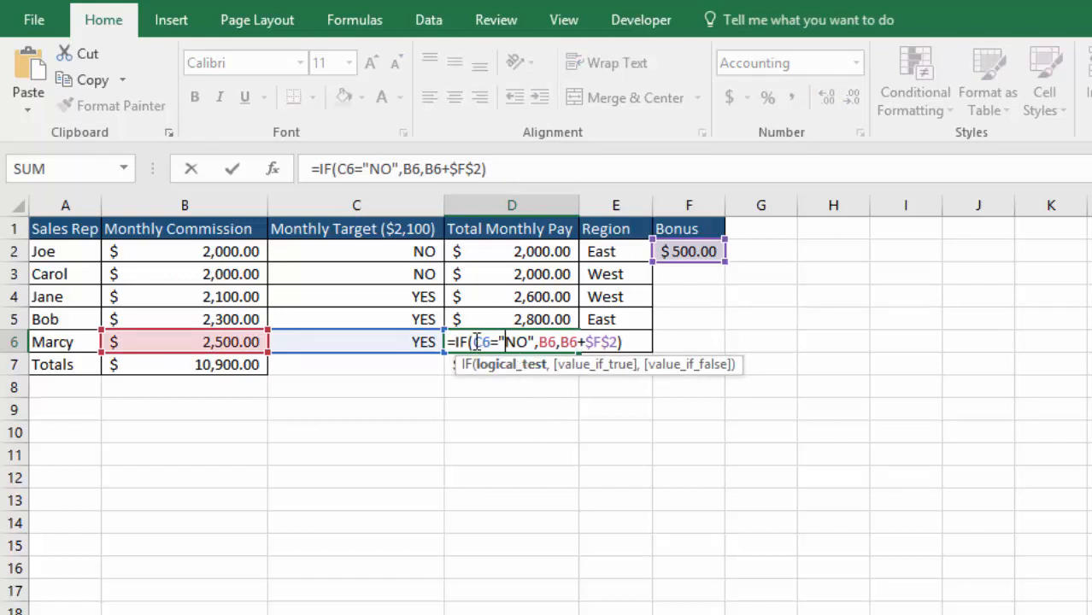
{"action": "left_click_drag", "start_coordinate": [475, 341], "coordinate": [536, 340]}
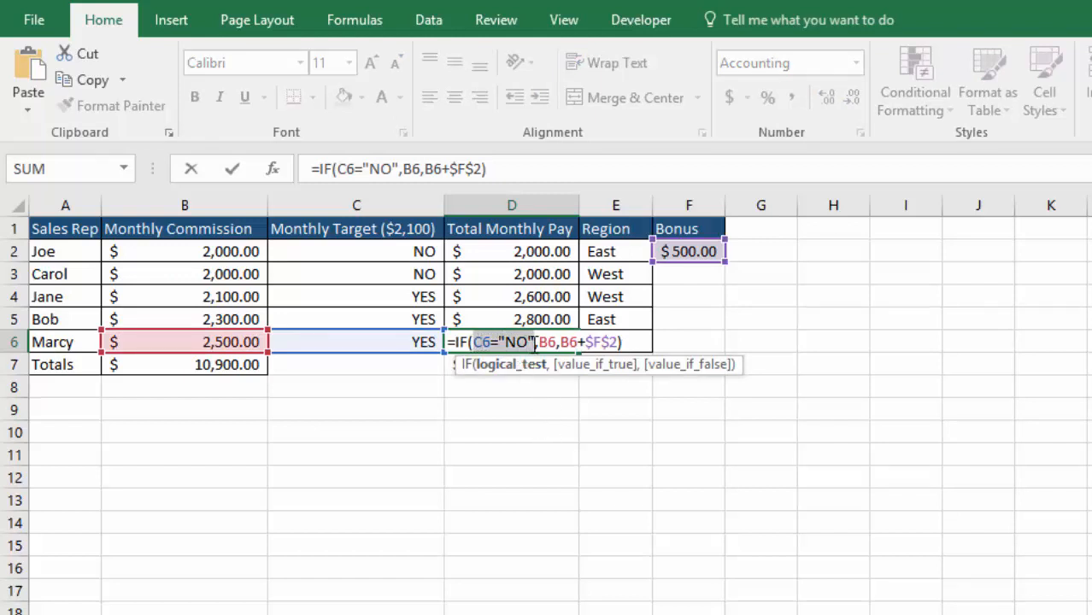
{"action": "key", "text": "F9"}
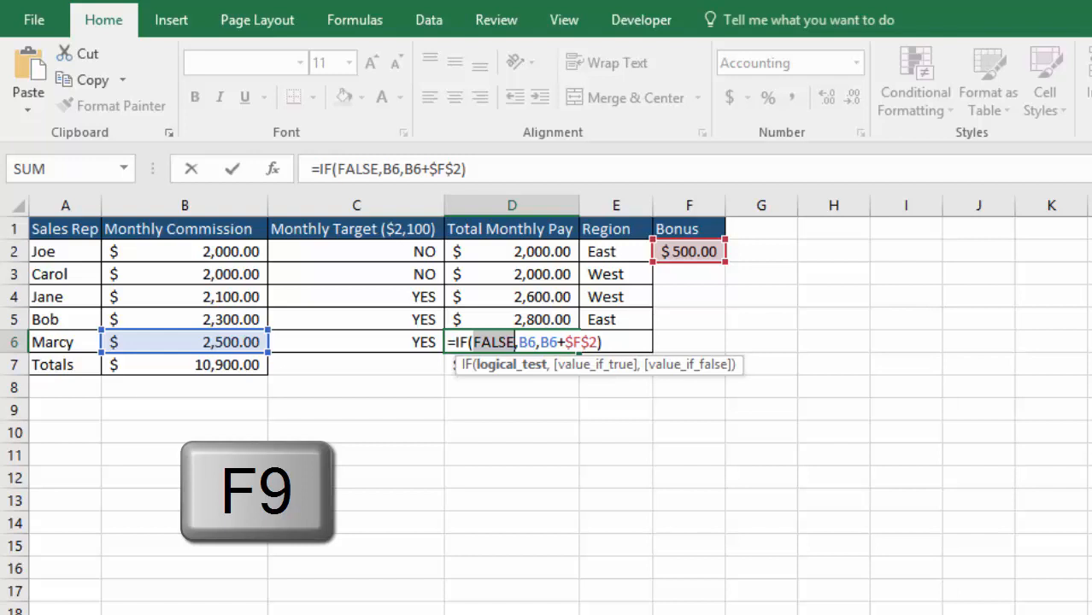
{"action": "key", "text": "ctrl+z"}
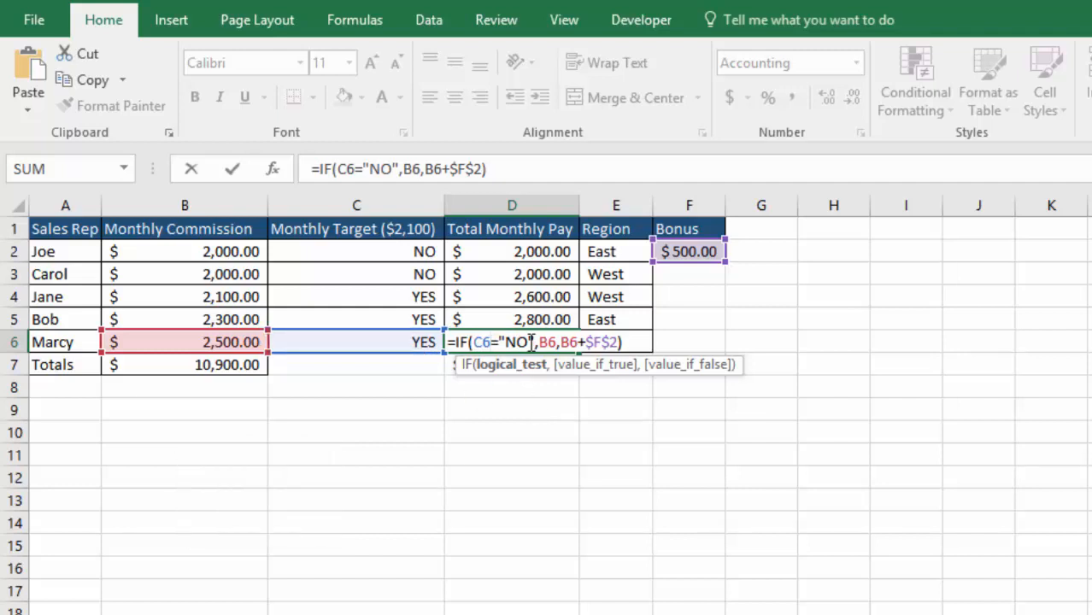
{"action": "key", "text": "Escape"}
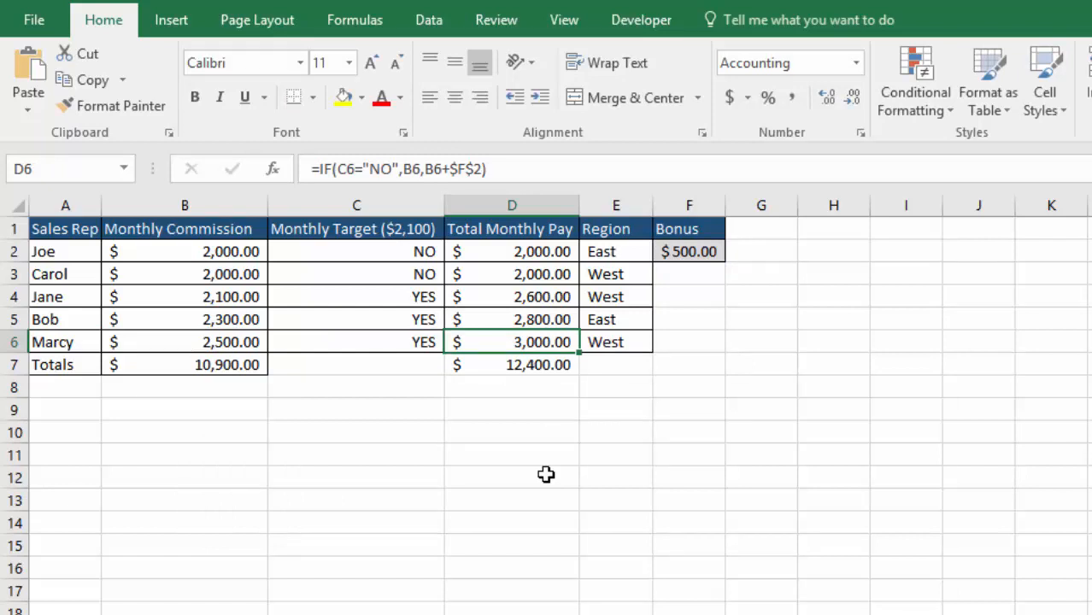
- Create a table with headers from the range A1:F6, starting from C5 inside the data
{"action": "left_click", "coordinate": [346, 325]}
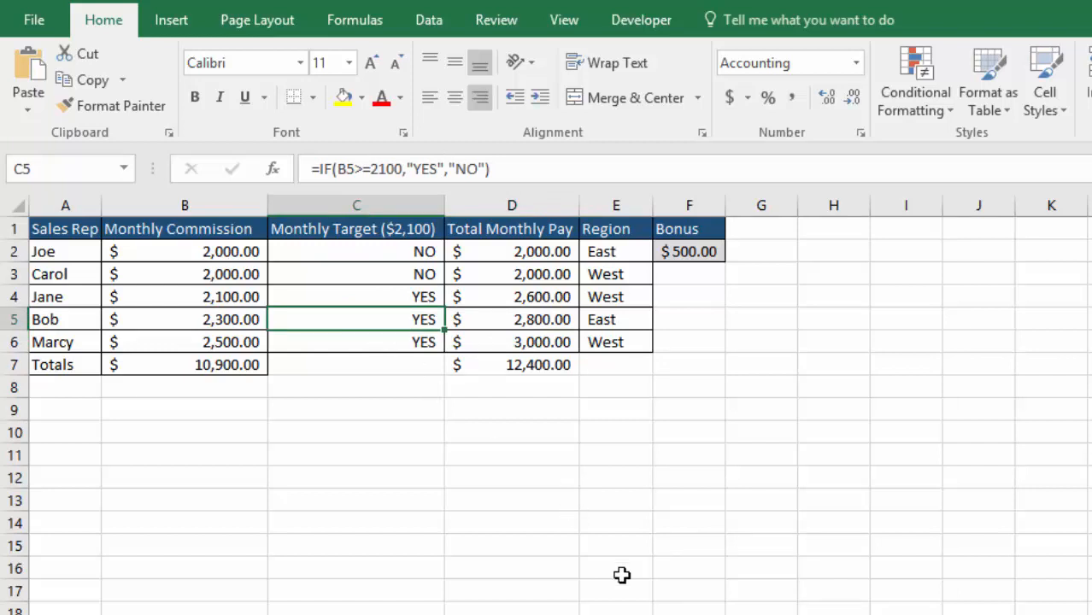
{"action": "key", "text": "ctrl+t"}
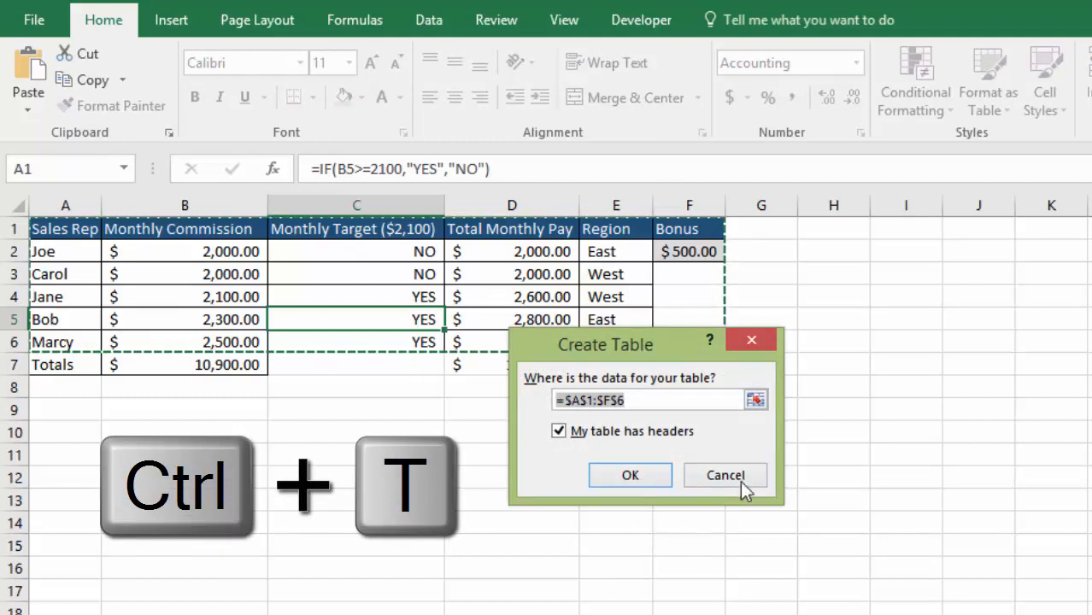
{"action": "left_click", "coordinate": [630, 479]}
{"action": "left_click", "coordinate": [701, 426]}
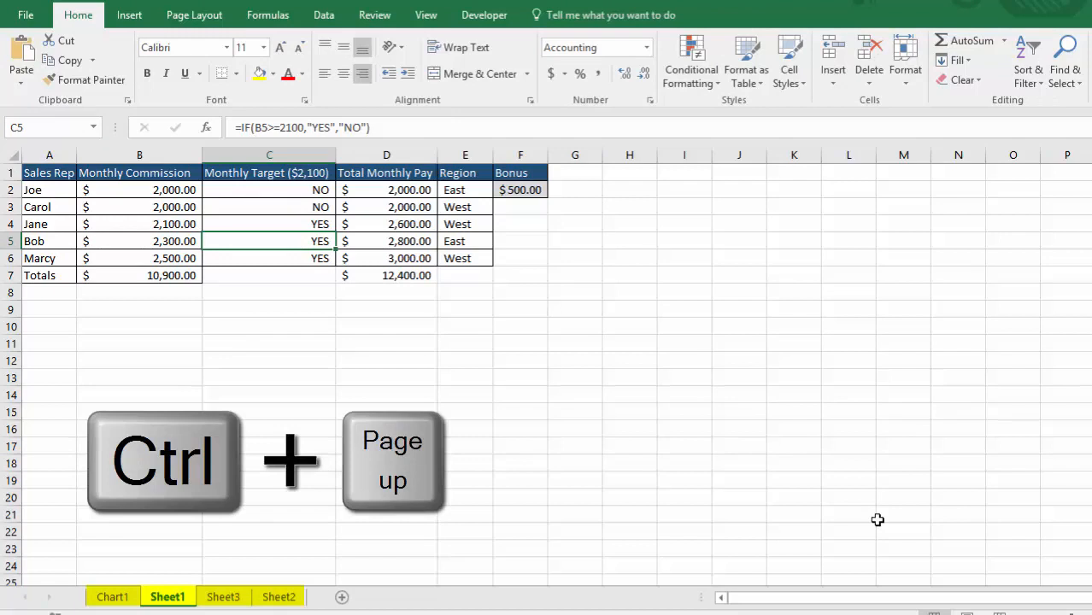
- Cycle through the workbook's sheets from Sheet1 to Chart1, forward through Sheet3 to Sheet2, and back to Sheet1
{"action": "key", "text": "ctrl+Page_Up"}
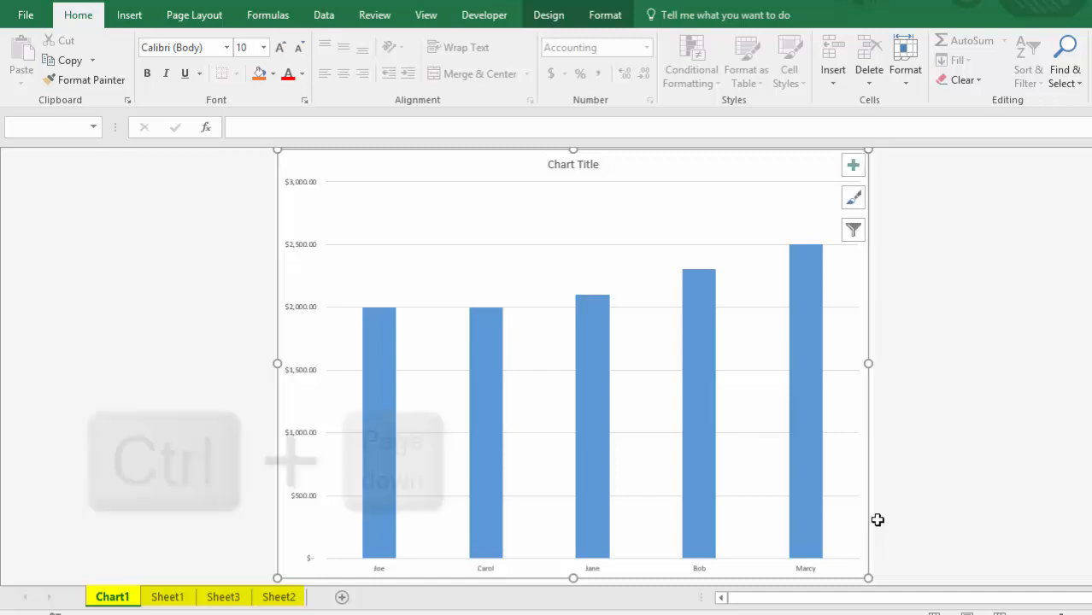
{"action": "key", "text": "ctrl+Next"}
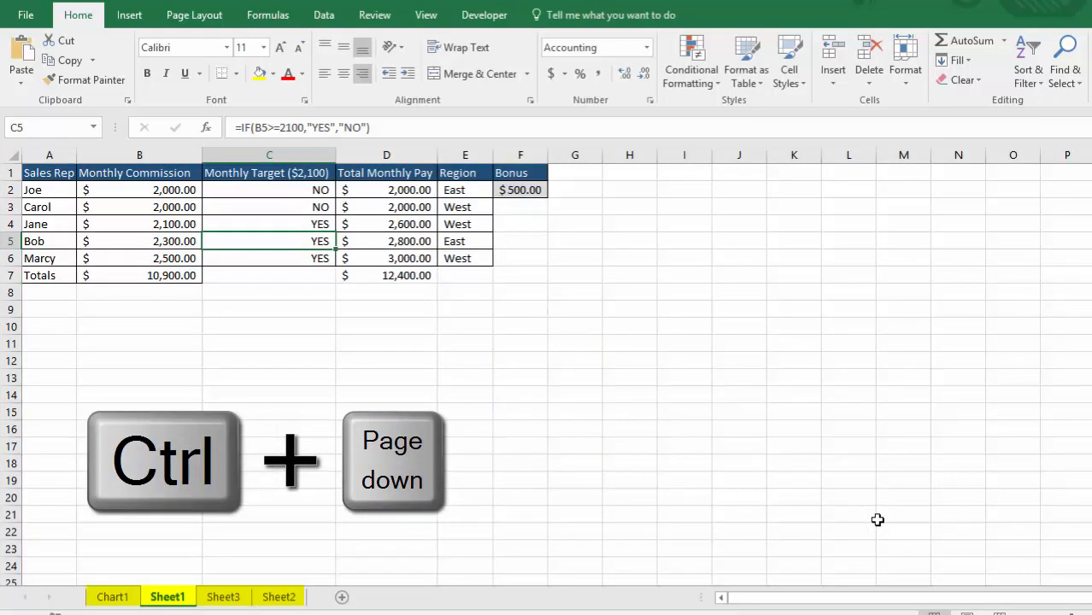
{"action": "key", "text": "ctrl+Page_Down"}
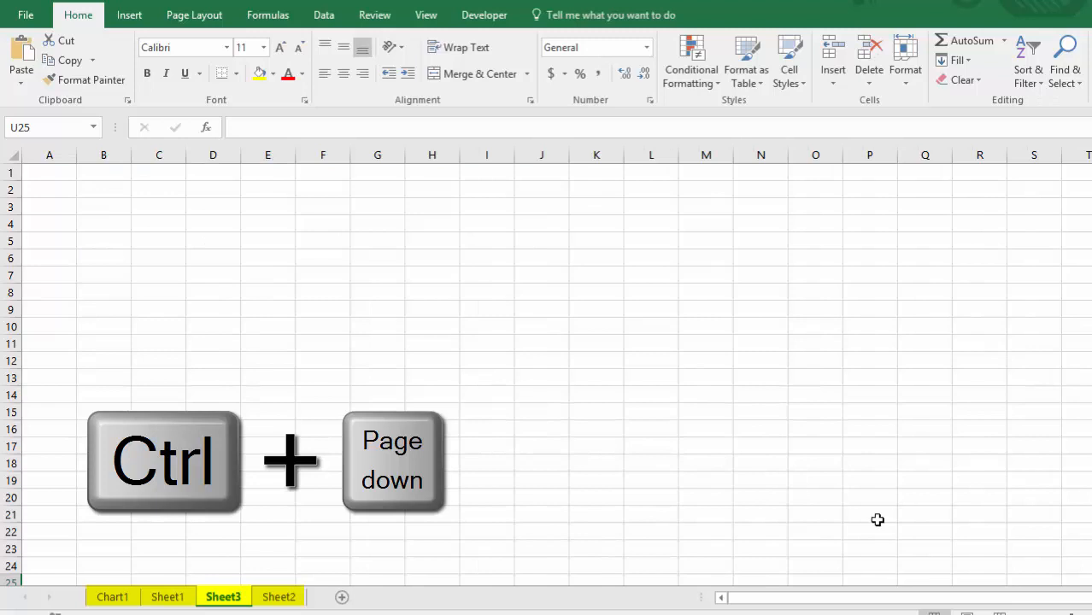
{"action": "key", "text": "ctrl+Page_Down"}
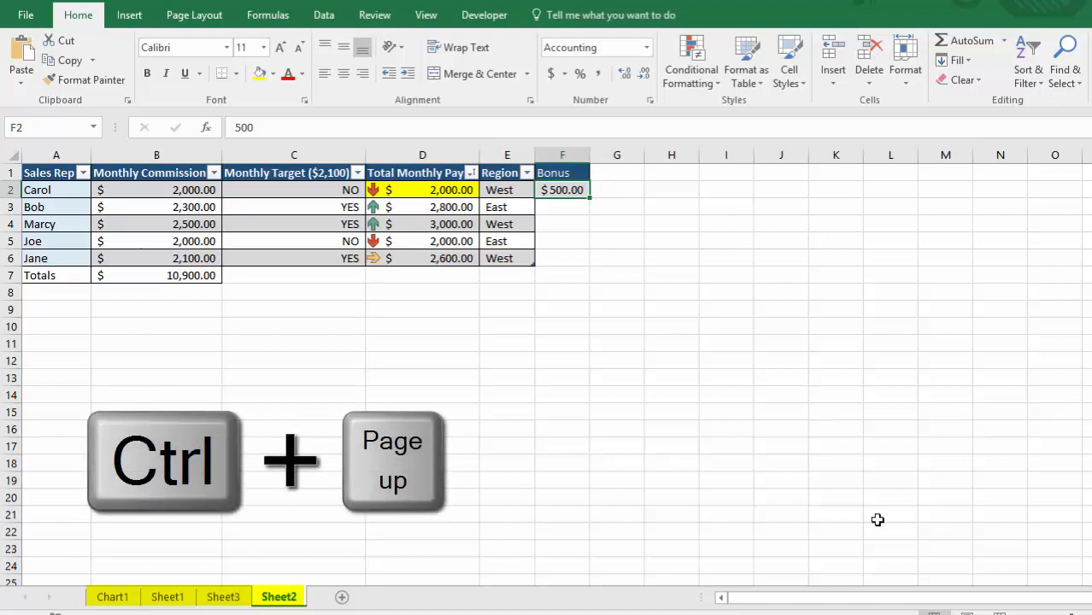
{"action": "key", "text": "ctrl+Page_Up"}
{"action": "key", "text": "ctrl+Page_Up"}
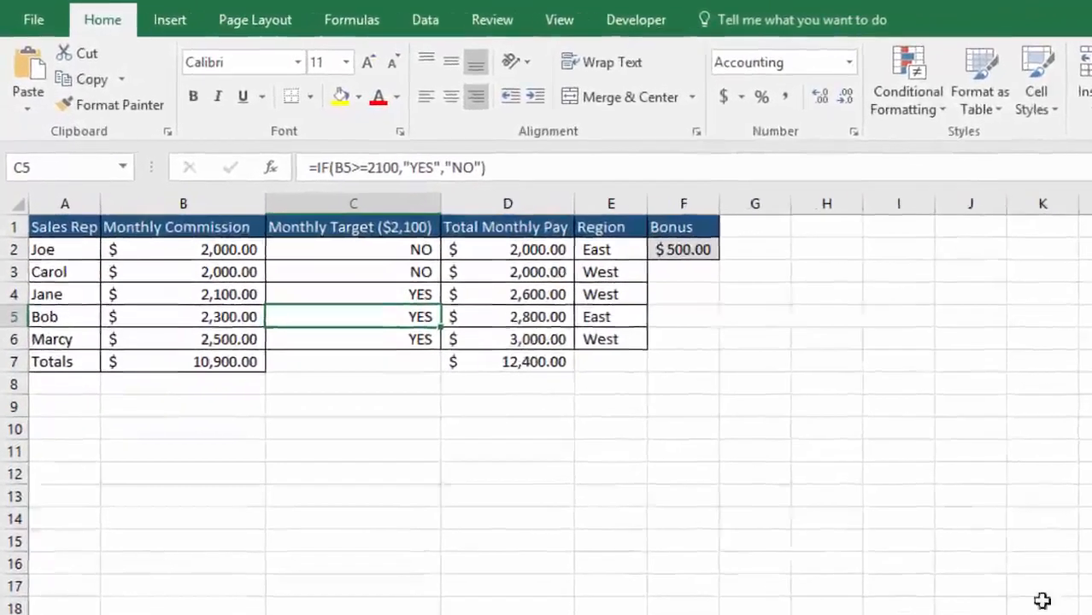
- Open the Format Cells dialog for C5, close it without changes, and select the whole data range
{"action": "key", "text": "ctrl+1"}
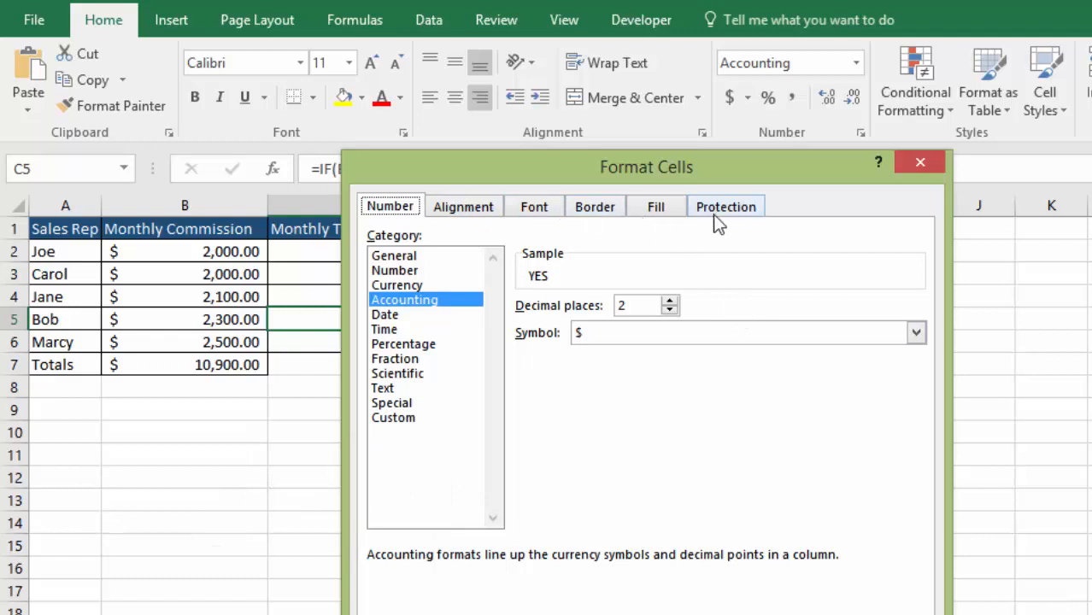
{"action": "key", "text": "Escape"}
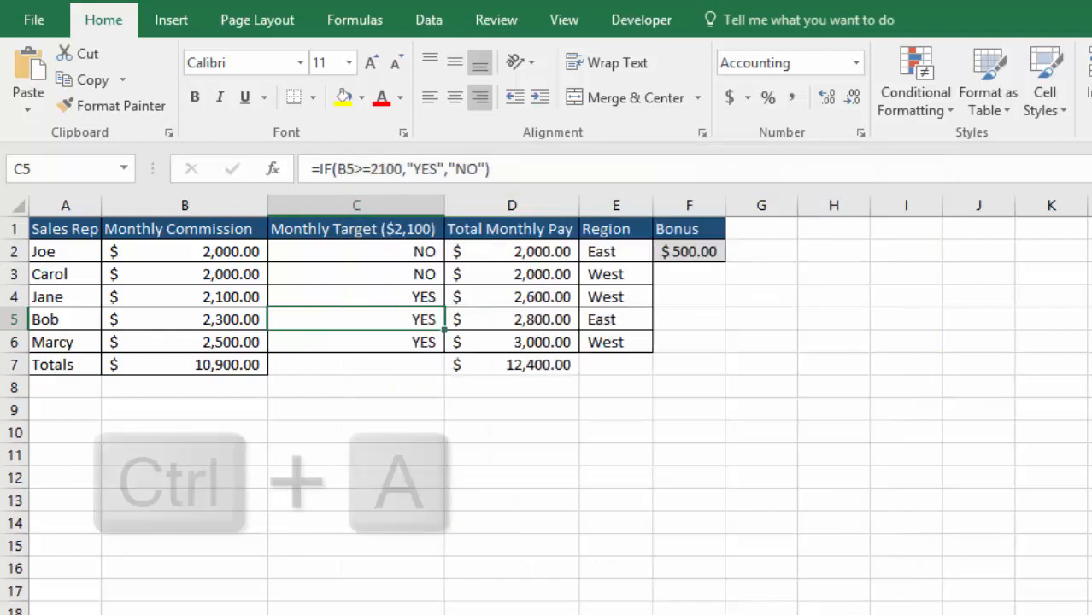
{"action": "key", "text": "ctrl+a"}
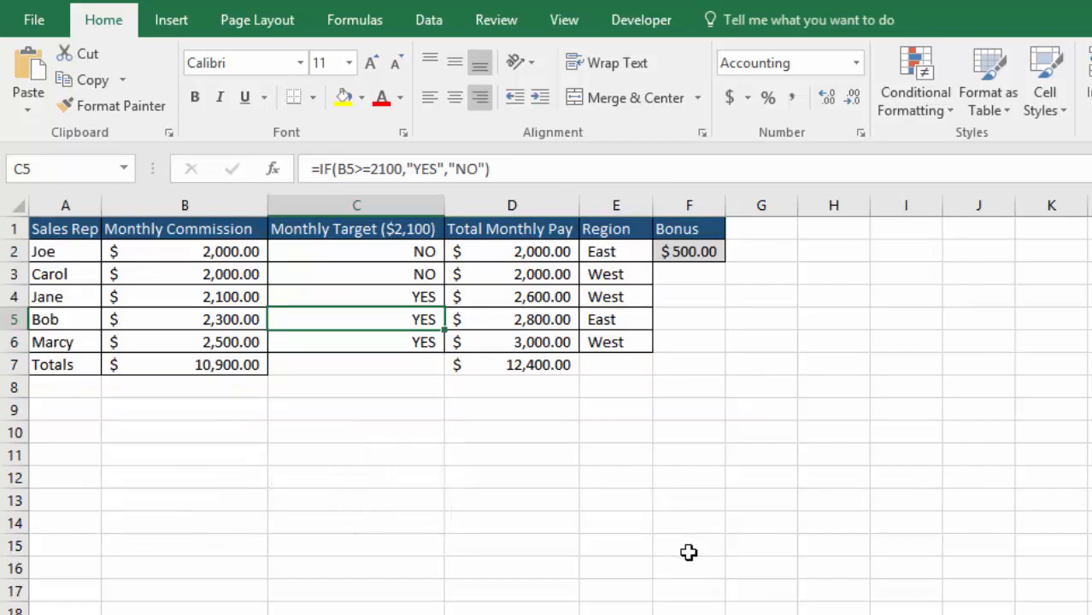
- Replace all occurrences of the sales rep's short first name in A5 with its full form using Find and Replace
{"action": "key", "text": "ctrl+f"}
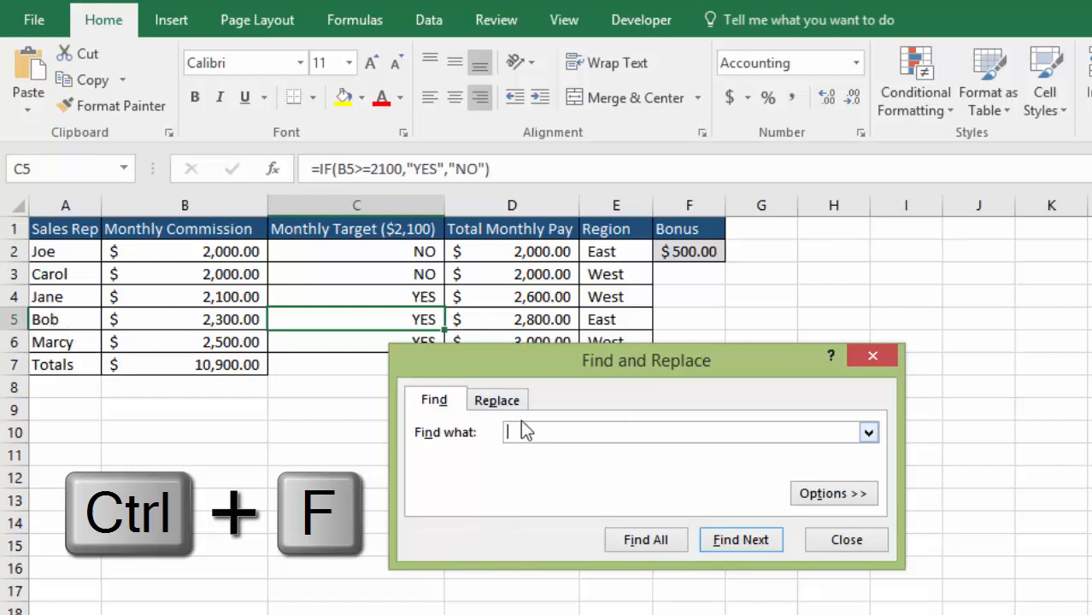
{"action": "left_click", "coordinate": [498, 403]}
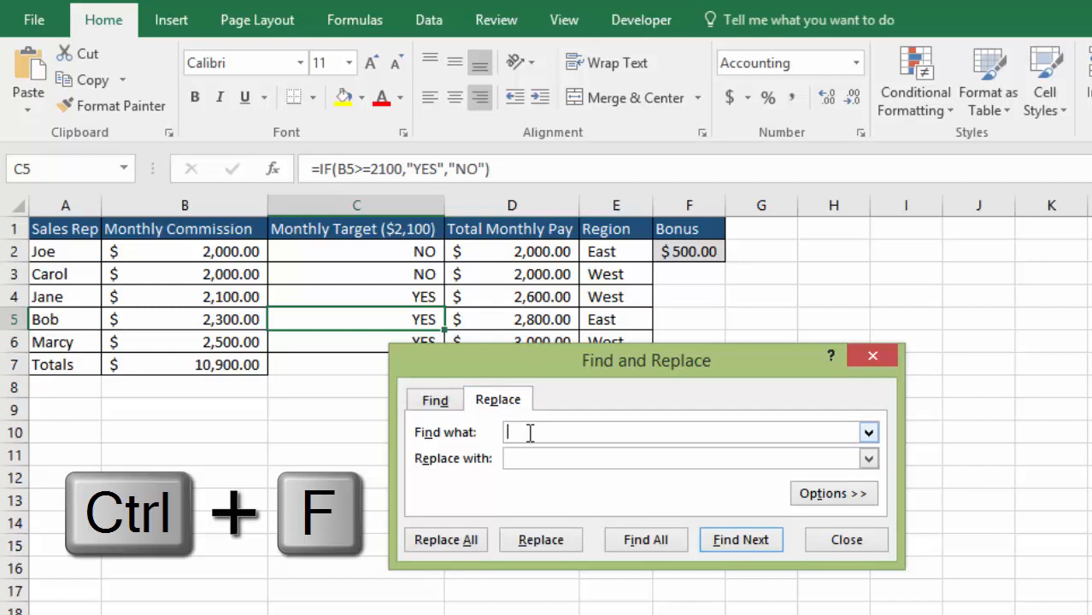
{"action": "type", "text": "Bob"}
{"action": "key", "text": "Tab"}
{"action": "type", "text": "Robert"}
{"action": "left_click", "coordinate": [433, 545]}
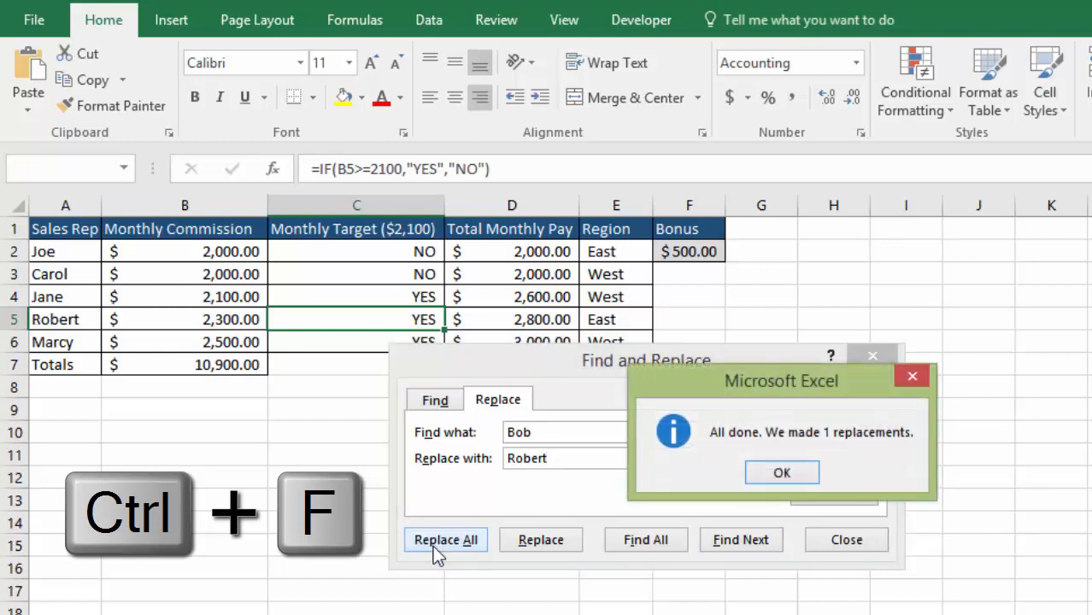
{"action": "left_click", "coordinate": [781, 473]}
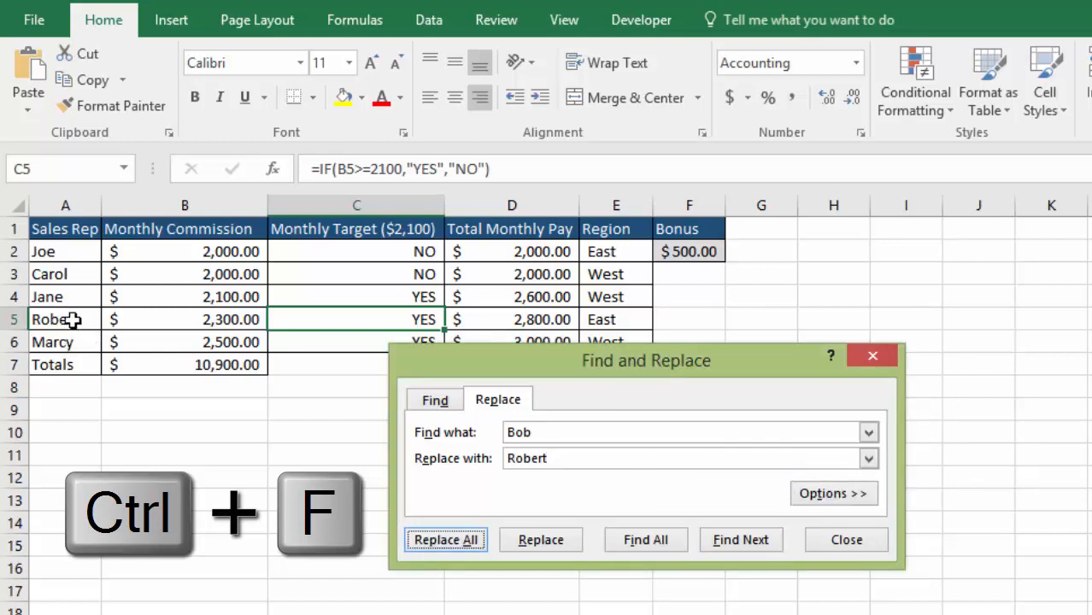
{"action": "key", "text": "Escape"}
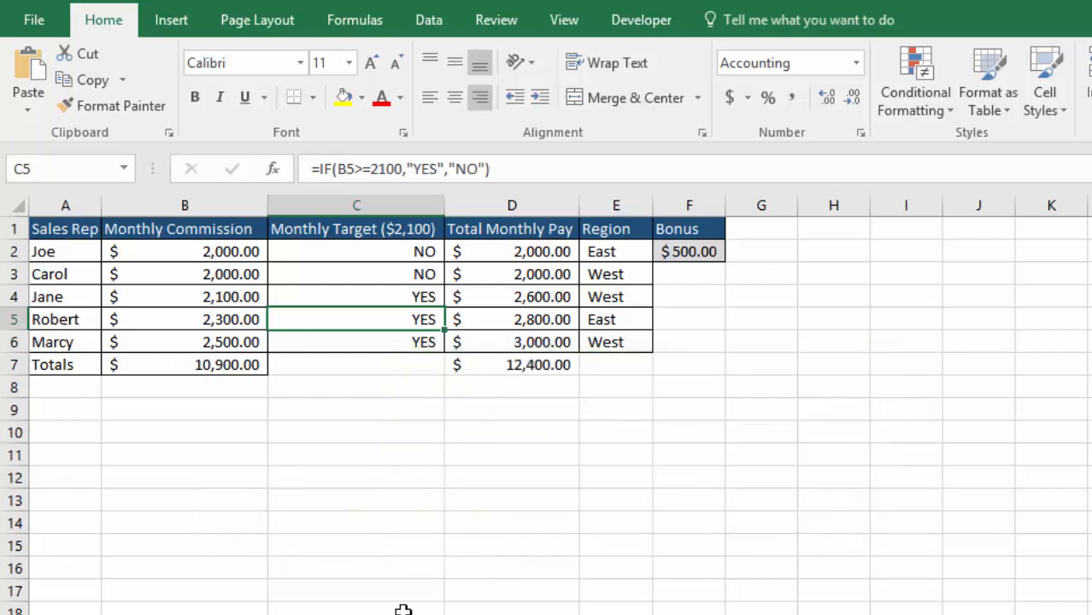
- Undo the name replacement, then start closing the workbook and cancel at the save prompt
{"action": "key", "text": "ctrl+z"}
{"action": "key", "text": "ctrl+w"}
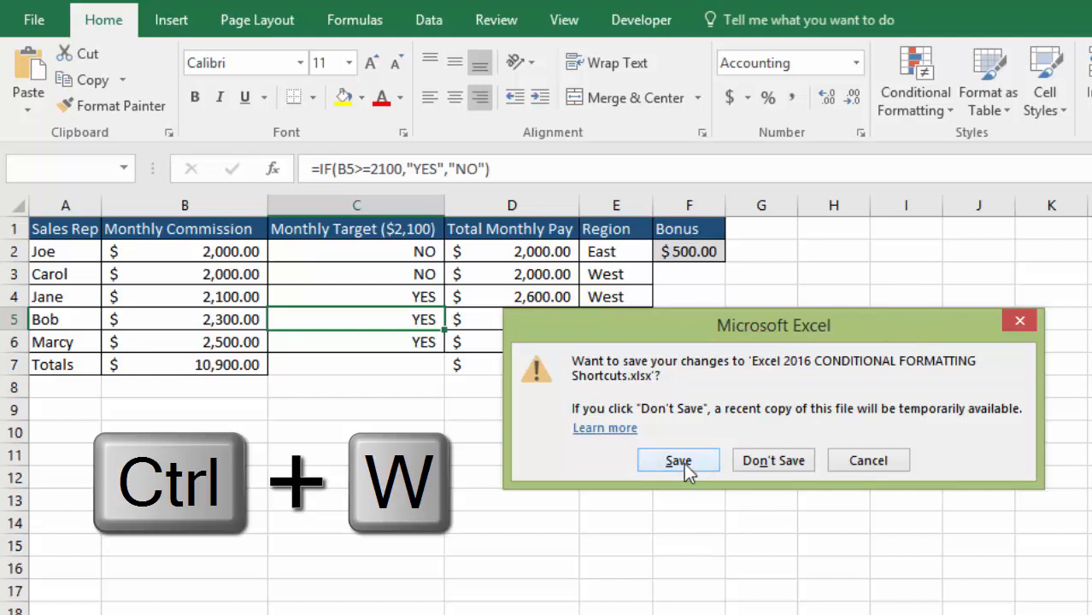
{"action": "left_click", "coordinate": [888, 460]}
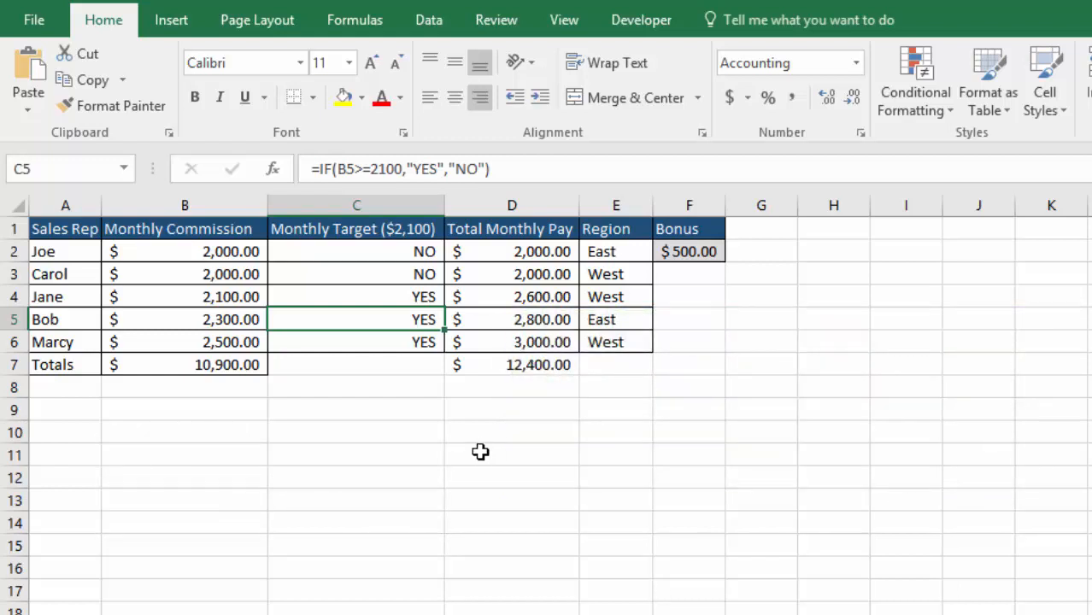
- Start a SUM formula in D10 by autocompleting the function name and select the Total Monthly Pay values from D2 down
{"action": "left_click", "coordinate": [509, 431]}
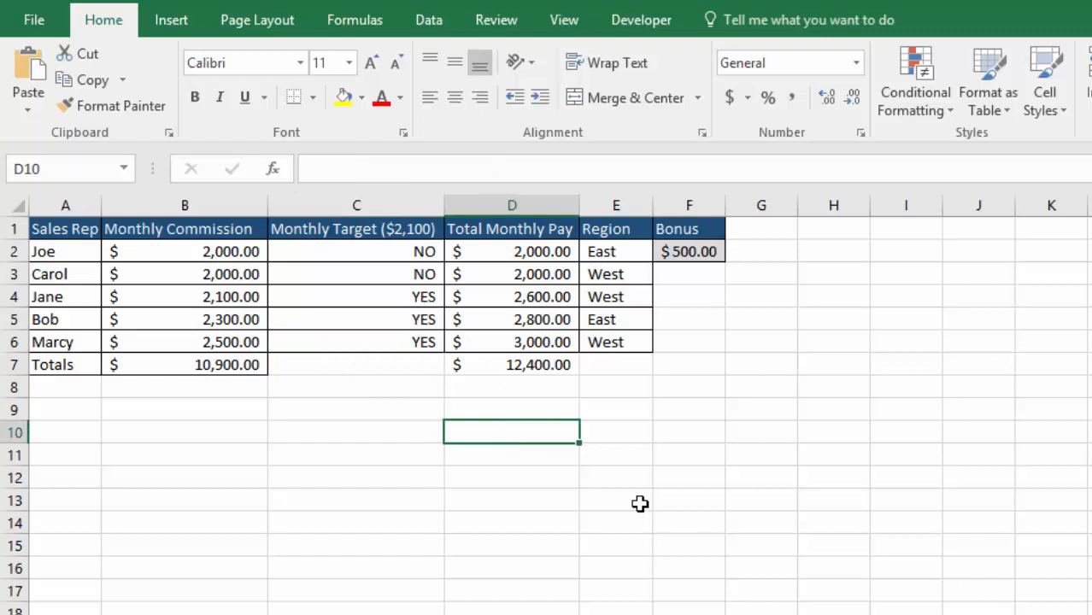
{"action": "type", "text": "="}
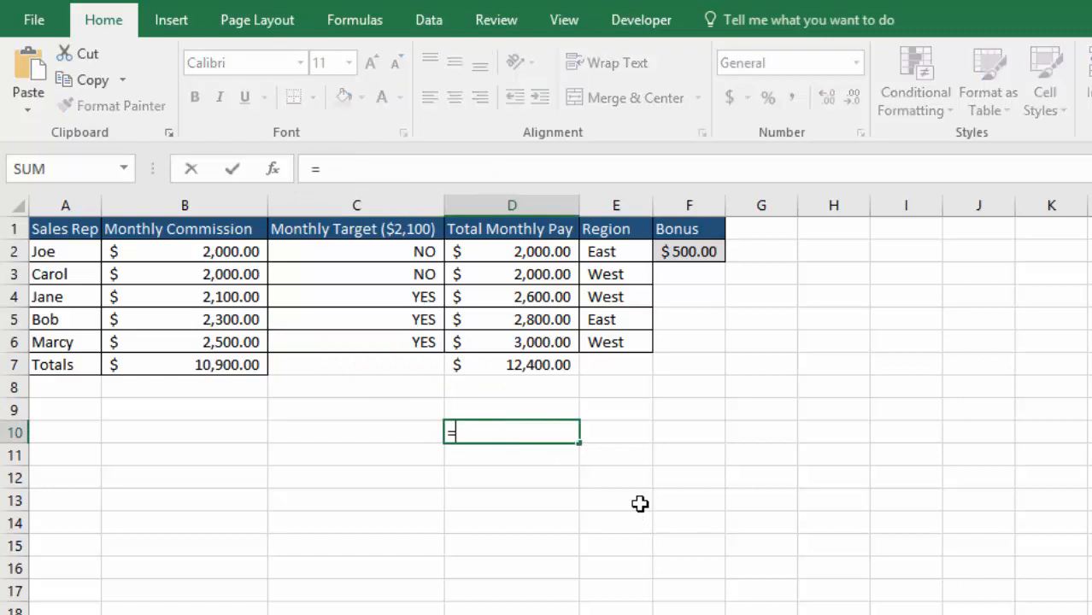
{"action": "type", "text": "sum"}
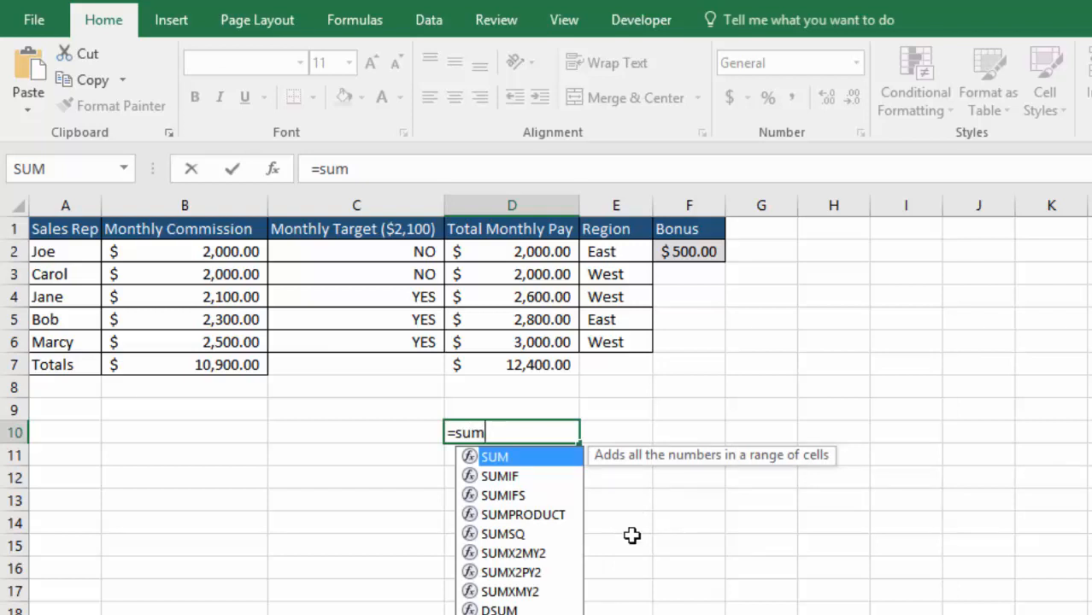
{"action": "key", "text": "Tab"}
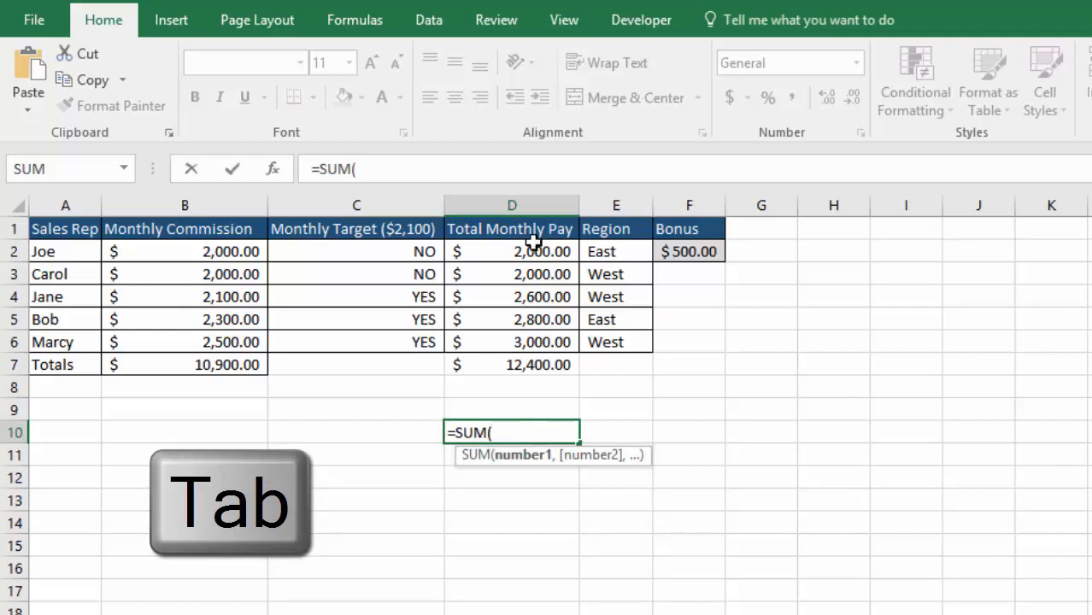
{"action": "left_click_drag", "start_coordinate": [515, 248], "coordinate": [519, 357]}
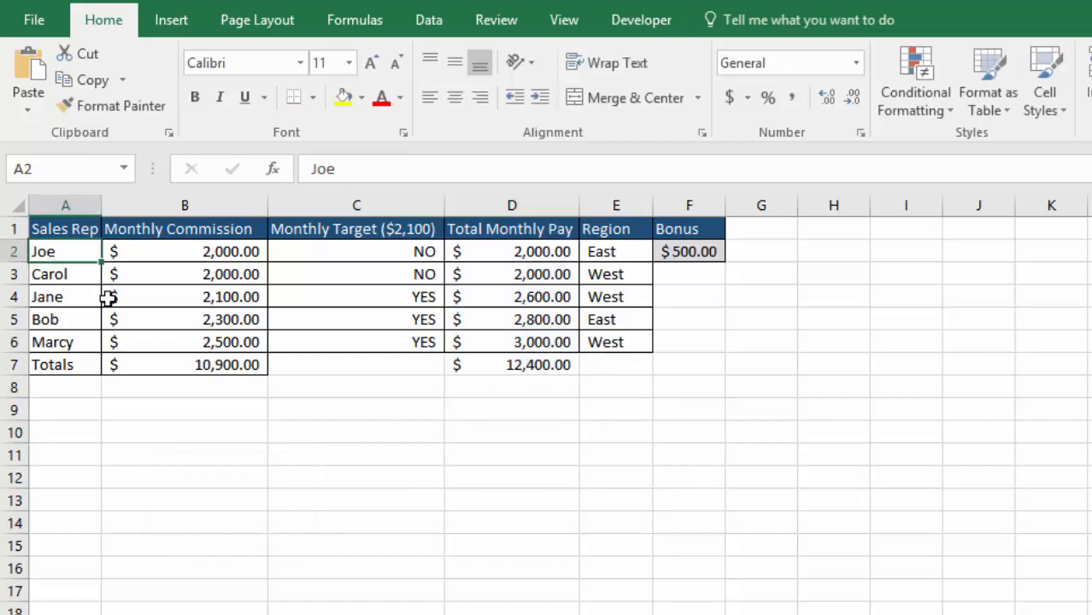
- Copy the sales rep names in A2:A6 to A10:A14 and undo the paste
{"action": "left_click_drag", "start_coordinate": [61, 251], "coordinate": [66, 340]}
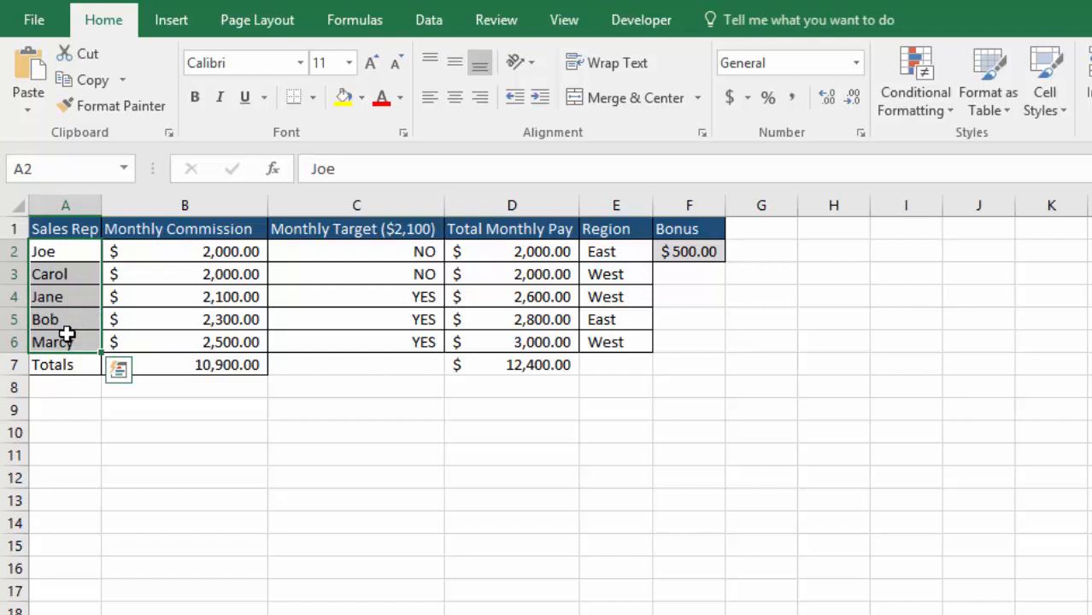
{"action": "key", "text": "ctrl+c"}
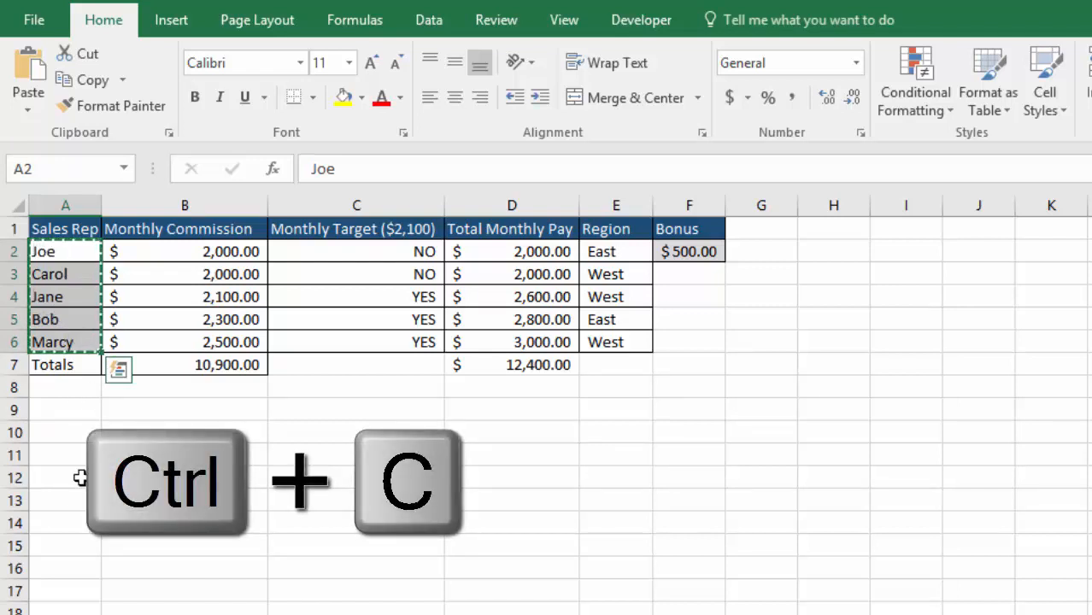
{"action": "left_click", "coordinate": [65, 433]}
{"action": "key", "text": "ctrl+v"}
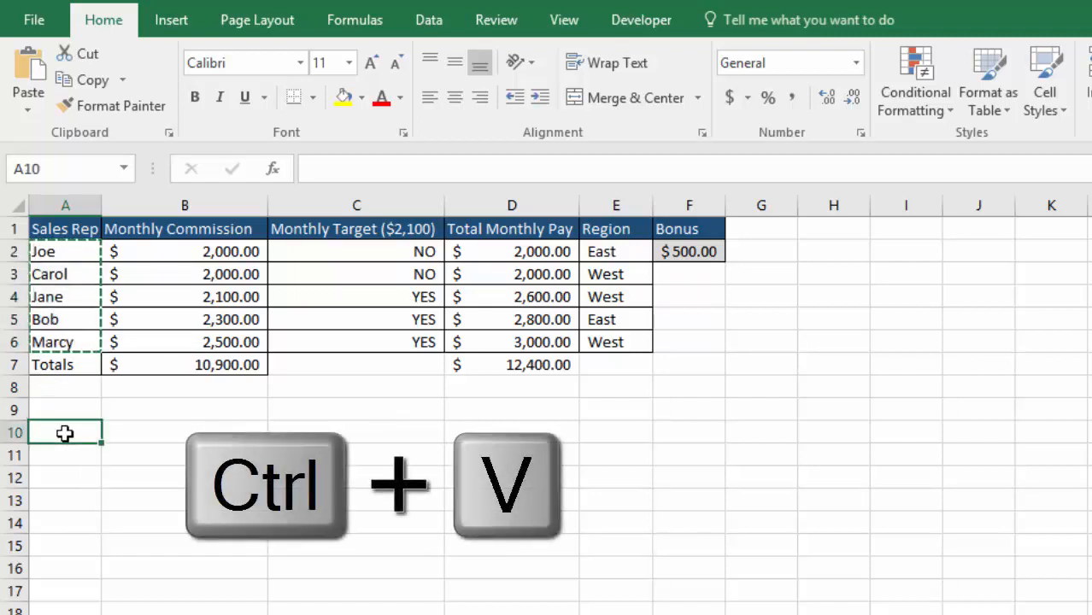
{"action": "key", "text": "ctrl+v"}
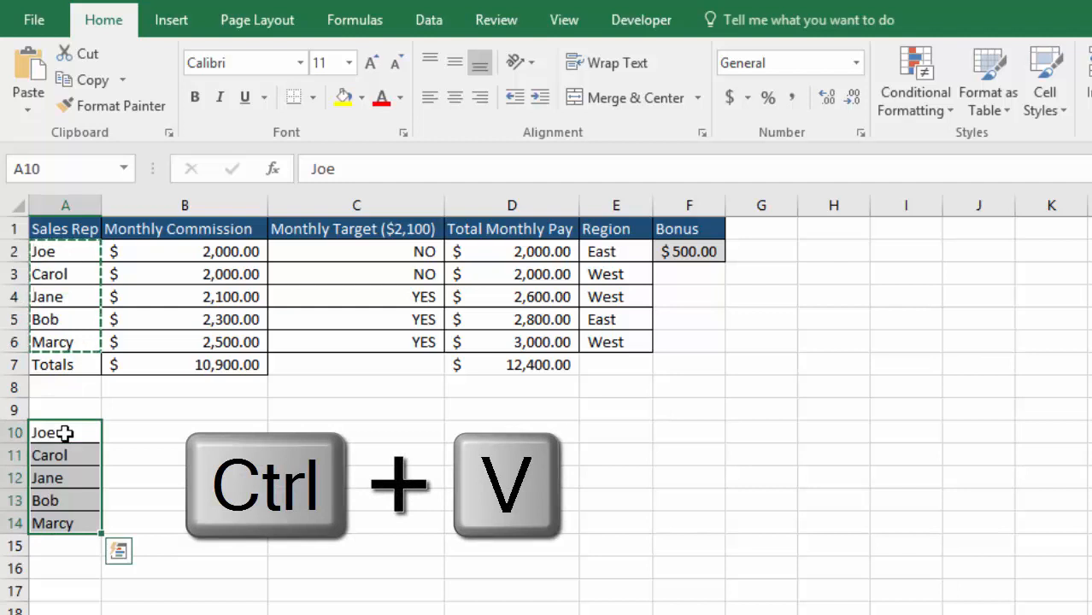
{"action": "key", "text": "ctrl+z"}
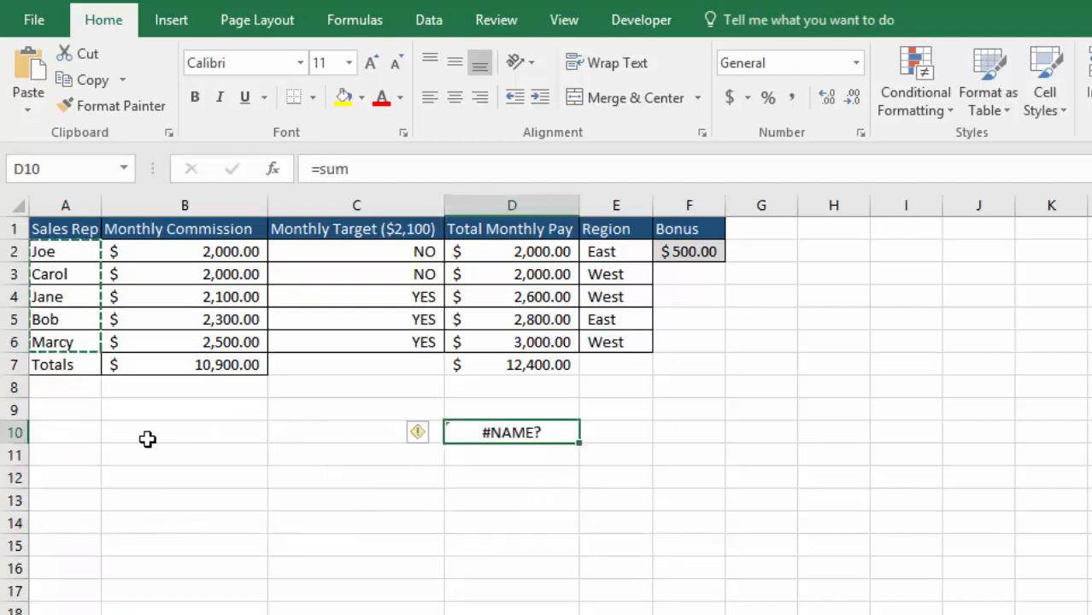
- Move the sales rep names from A2:A6 to A10:A14 by cutting and pasting, and undo the move
{"action": "left_click_drag", "start_coordinate": [60, 251], "coordinate": [75, 338]}
{"action": "key", "text": "ctrl+x"}
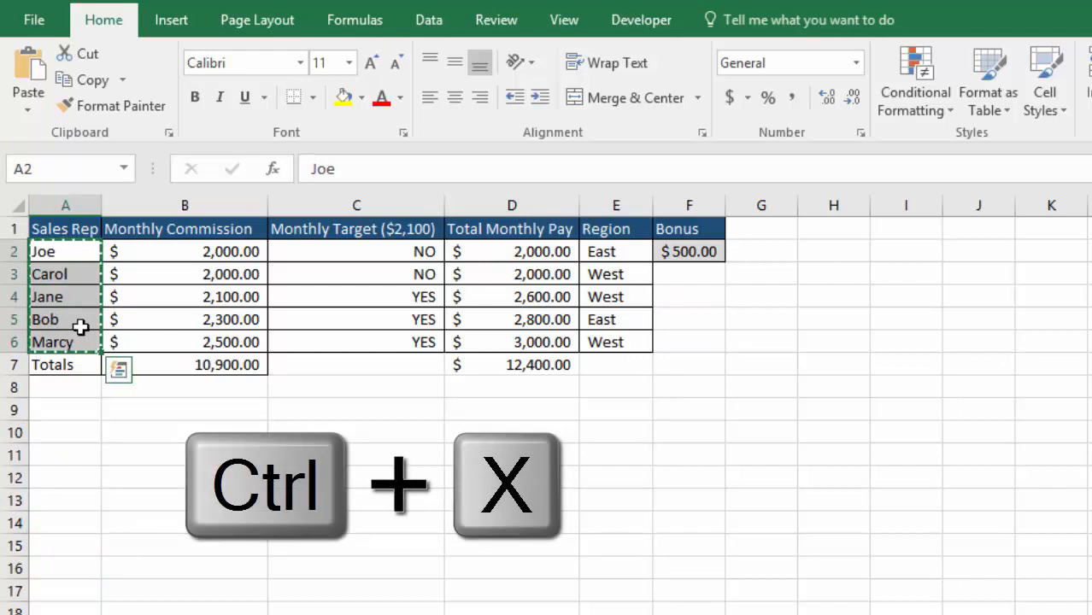
{"action": "left_click", "coordinate": [62, 431]}
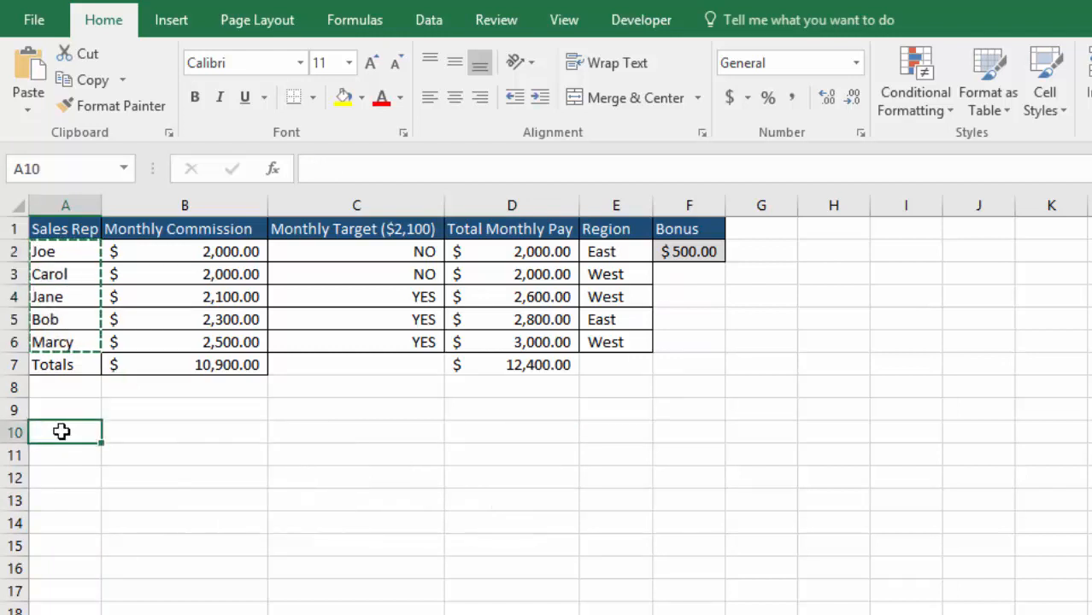
{"action": "key", "text": "ctrl+v"}
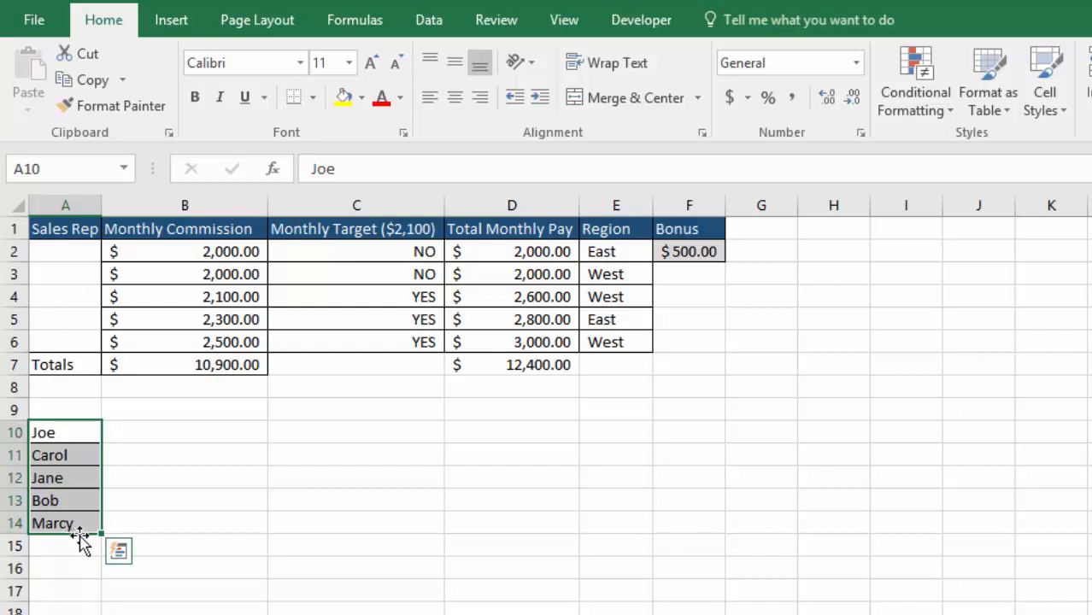
{"action": "key", "text": "ctrl+z"}
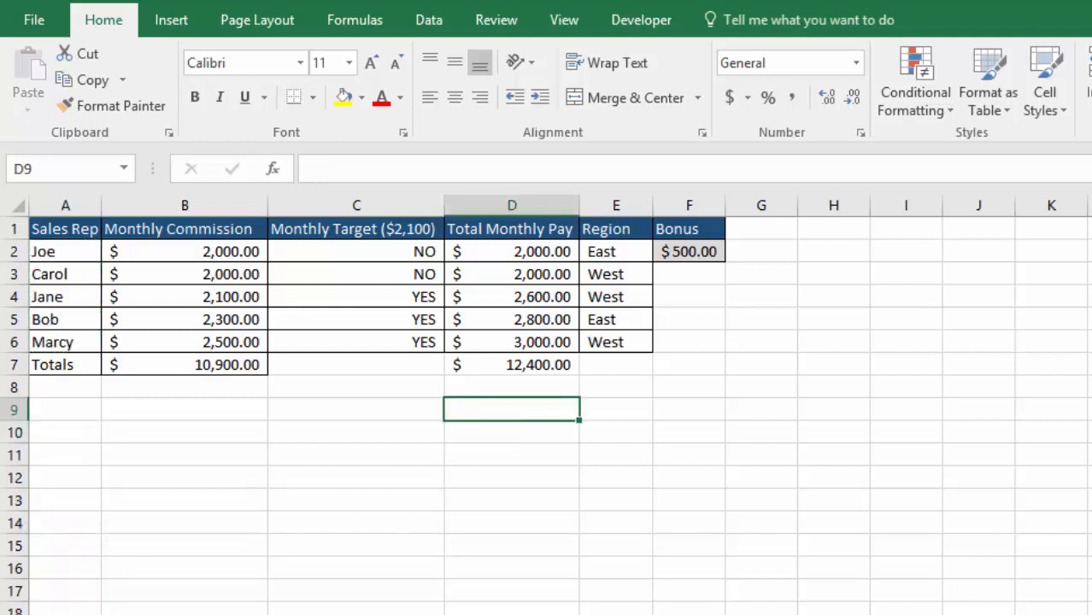
- Enter =SUM(D2:D6 in D9 without the closing parenthesis, and open the cell's formula to check it
{"action": "type", "text": "=SUM("}
{"action": "left_click_drag", "start_coordinate": [519, 261], "coordinate": [533, 341]}
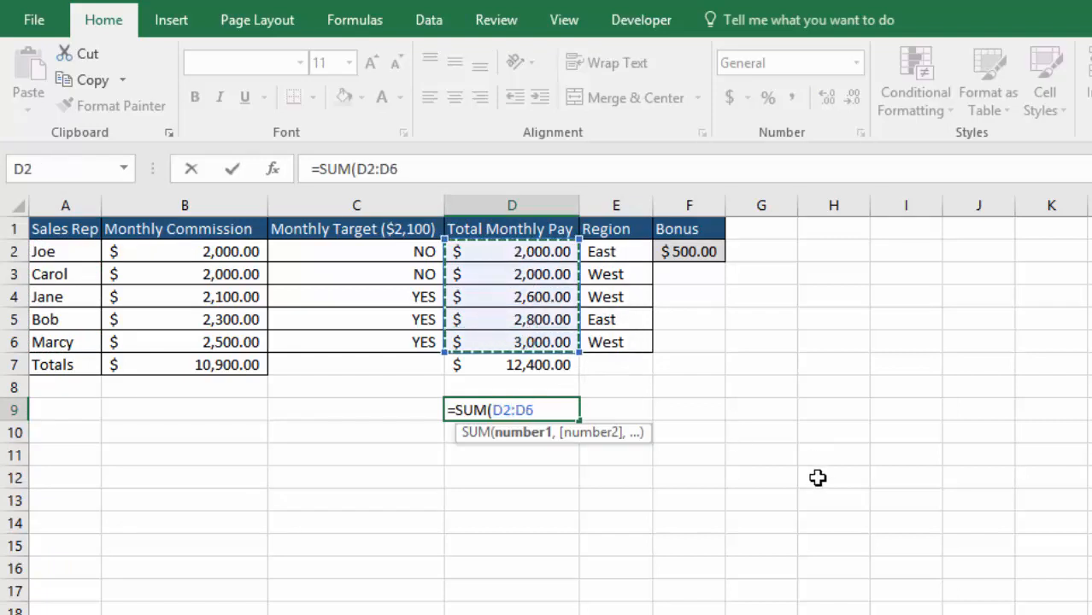
{"action": "key", "text": "Return"}
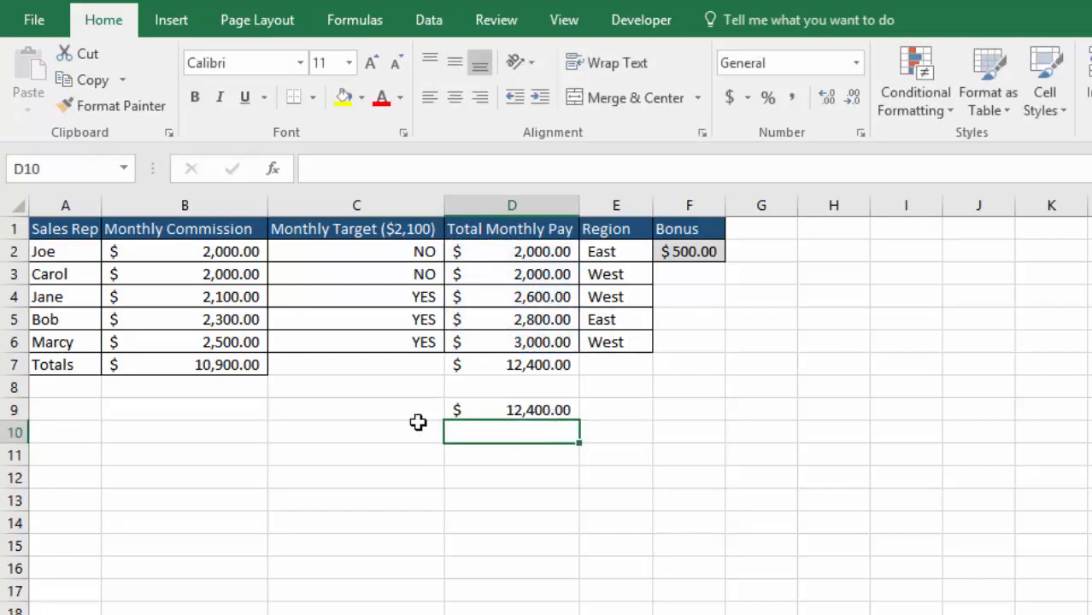
{"action": "left_click", "coordinate": [505, 408]}
{"action": "double_click", "coordinate": [504, 409]}
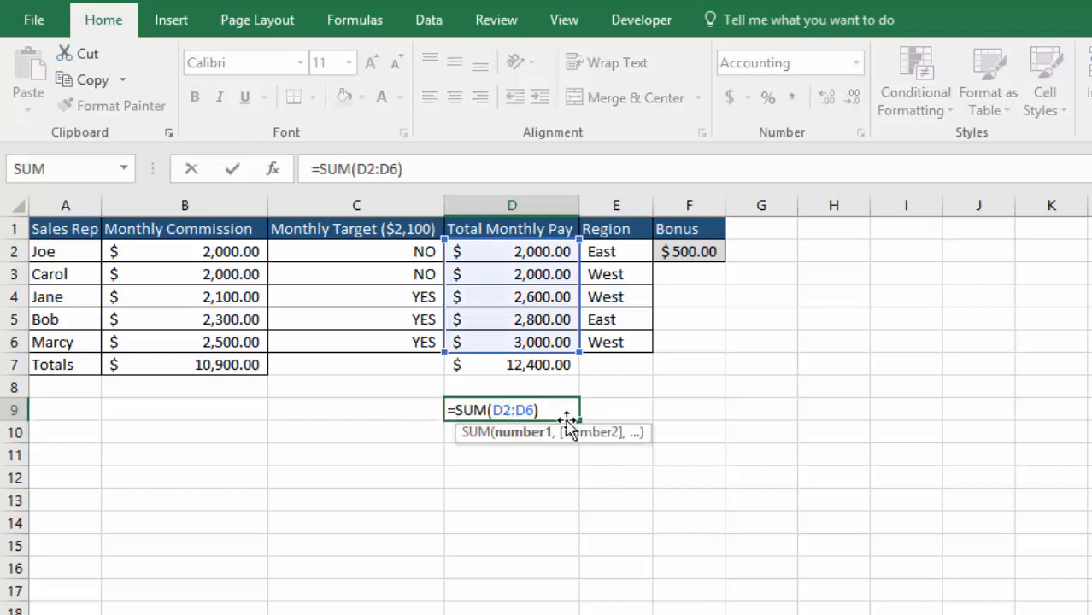
- Replace the formula in D9 with =SUM(D2:D6), autocompleting the function name, and commit it while keeping D9 selected
{"action": "left_click_drag", "start_coordinate": [552, 409], "coordinate": [415, 404]}
{"action": "key", "text": "BackSpace"}
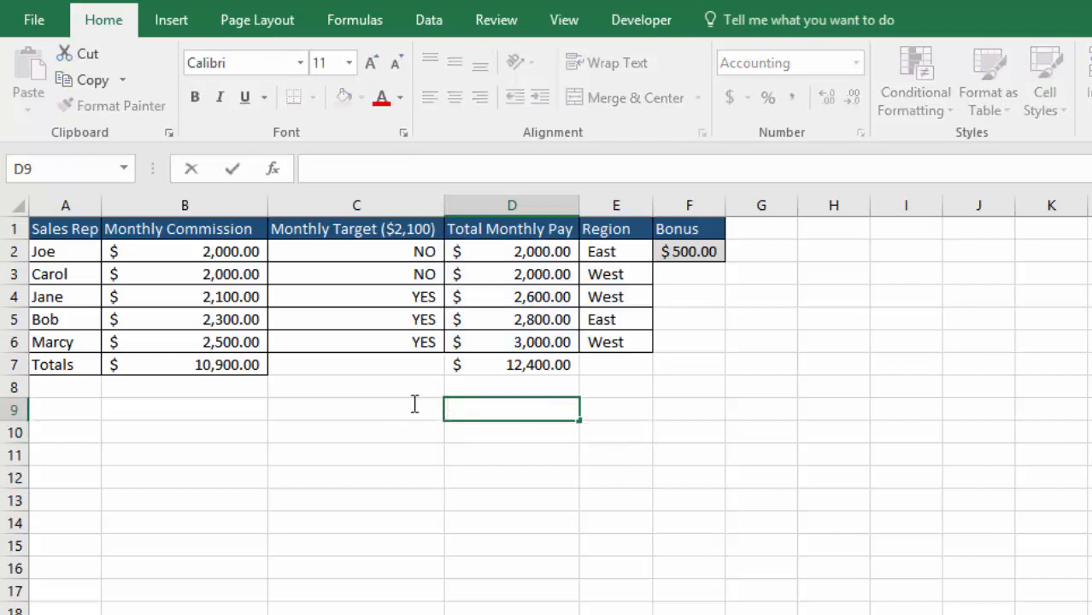
{"action": "type", "text": "="}
{"action": "type", "text": "sum"}
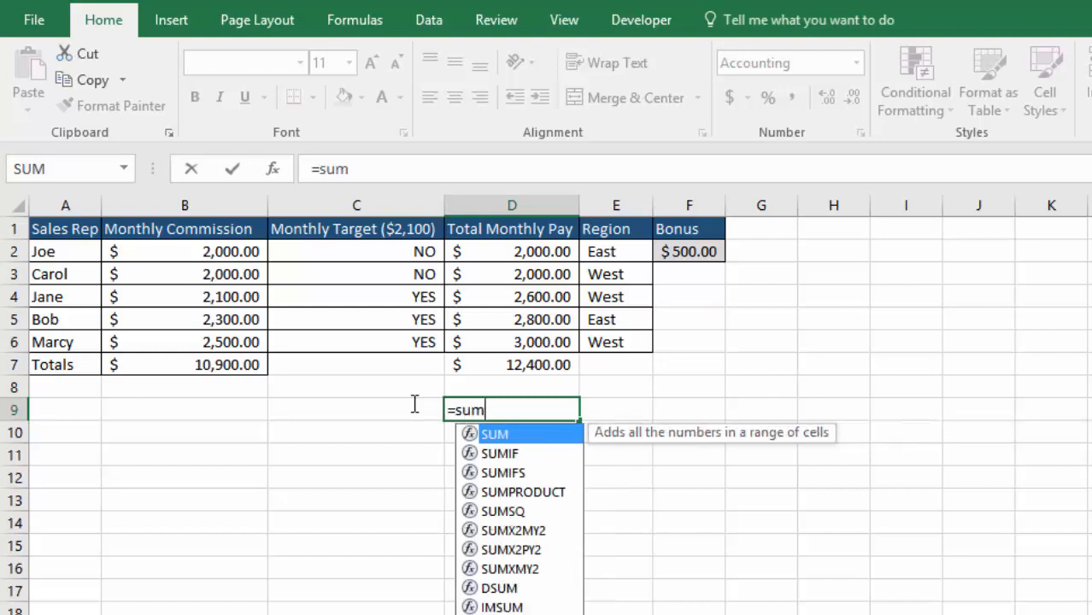
{"action": "key", "text": "Tab"}
{"action": "left_click_drag", "start_coordinate": [506, 251], "coordinate": [512, 345]}
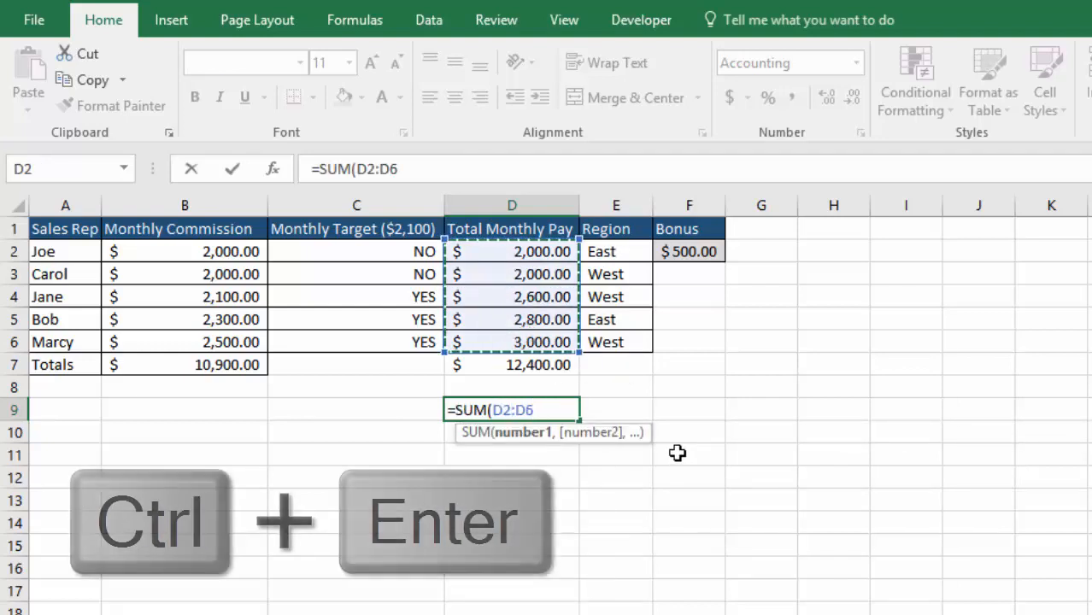
{"action": "key", "text": "ctrl+Return"}
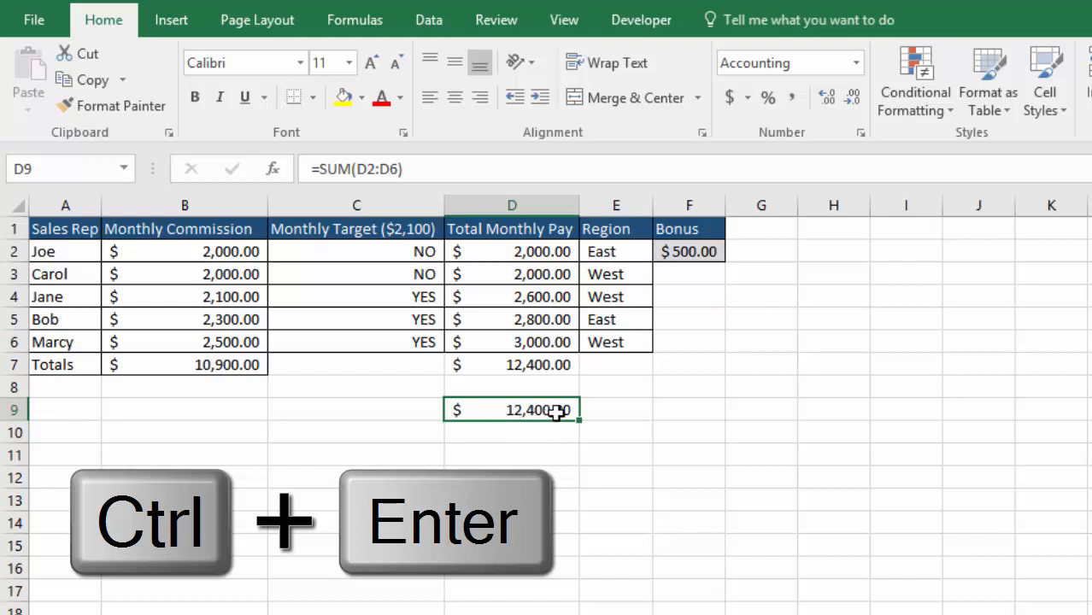
{"action": "left_click", "coordinate": [535, 433]}
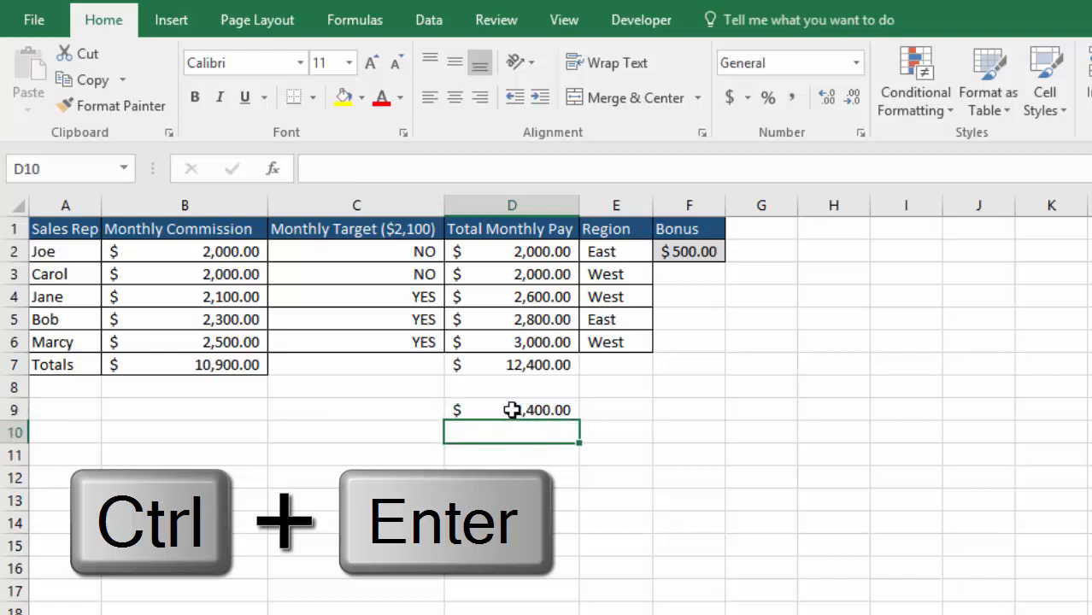
{"action": "left_click", "coordinate": [507, 411]}
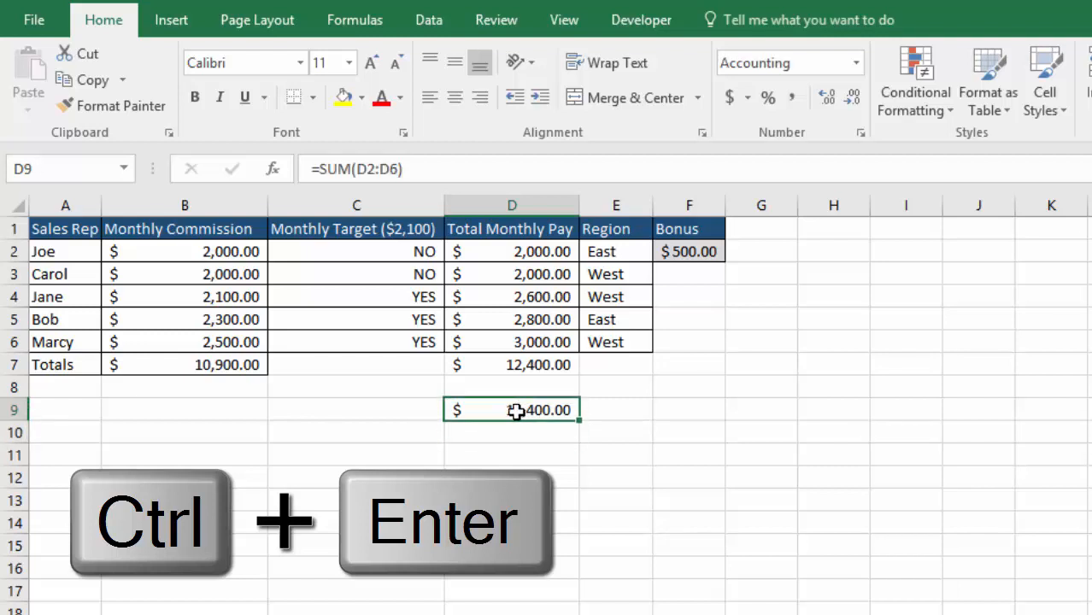
- Select the header row cell by cell from A1 across to F1
{"action": "left_click", "coordinate": [56, 229]}
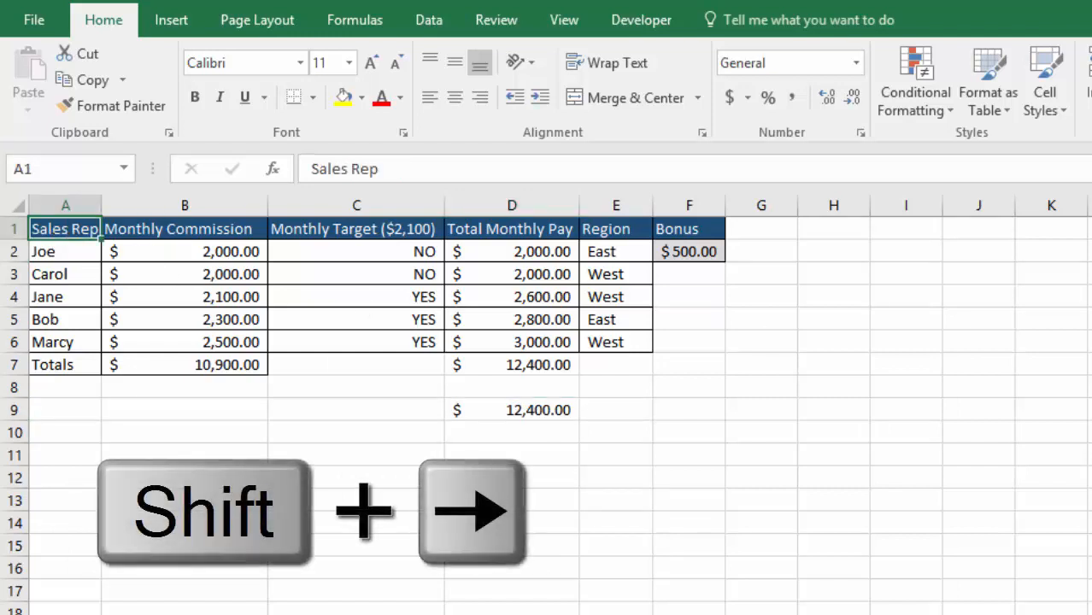
{"action": "key", "text": "shift+Right"}
{"action": "key", "text": "shift+Right"}
{"action": "key", "text": "shift+Right"}
{"action": "key", "text": "shift+Right"}
{"action": "key", "text": "shift+Right"}
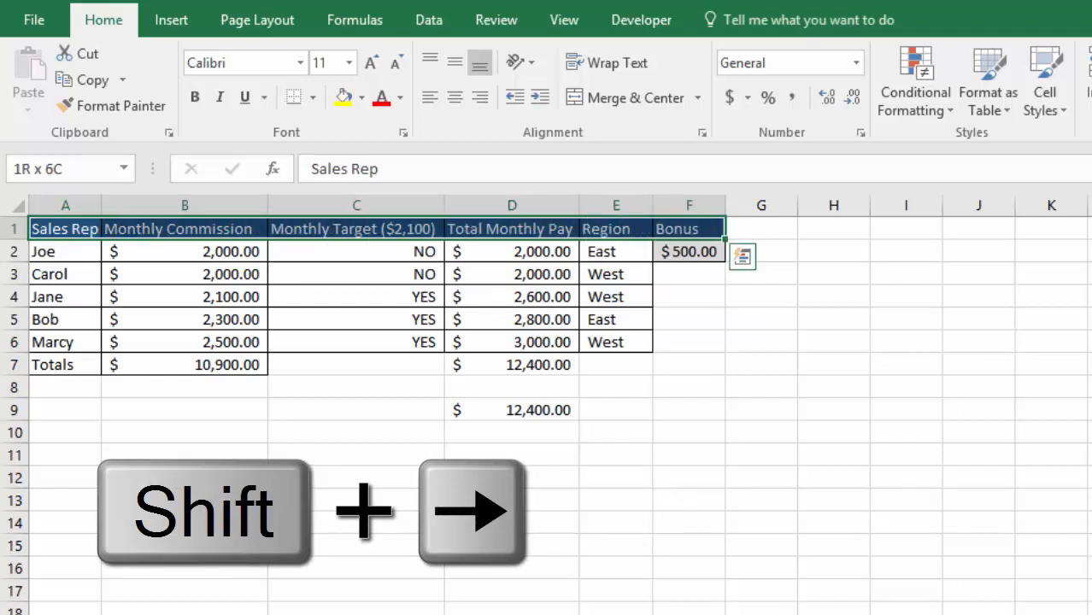
- Extend the header row selection downward row by row to cover A1:F9
{"action": "key", "text": "shift+Down"}
{"action": "key", "text": "shift+Down"}
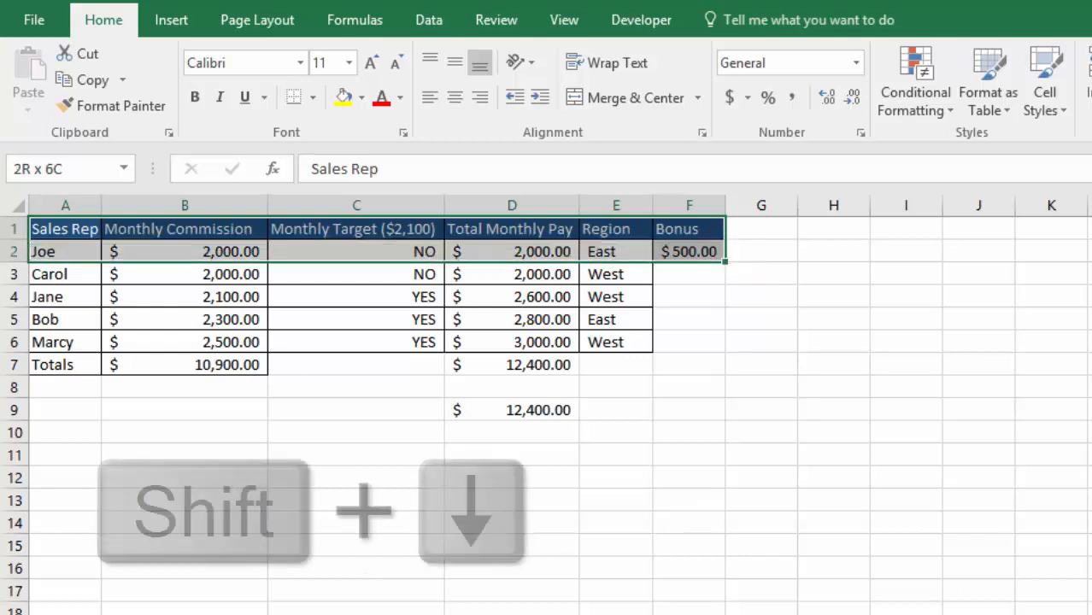
{"action": "key", "text": "shift+Down"}
{"action": "key", "text": "shift+Down"}
{"action": "key", "text": "shift+Down"}
{"action": "key", "text": "shift+Down"}
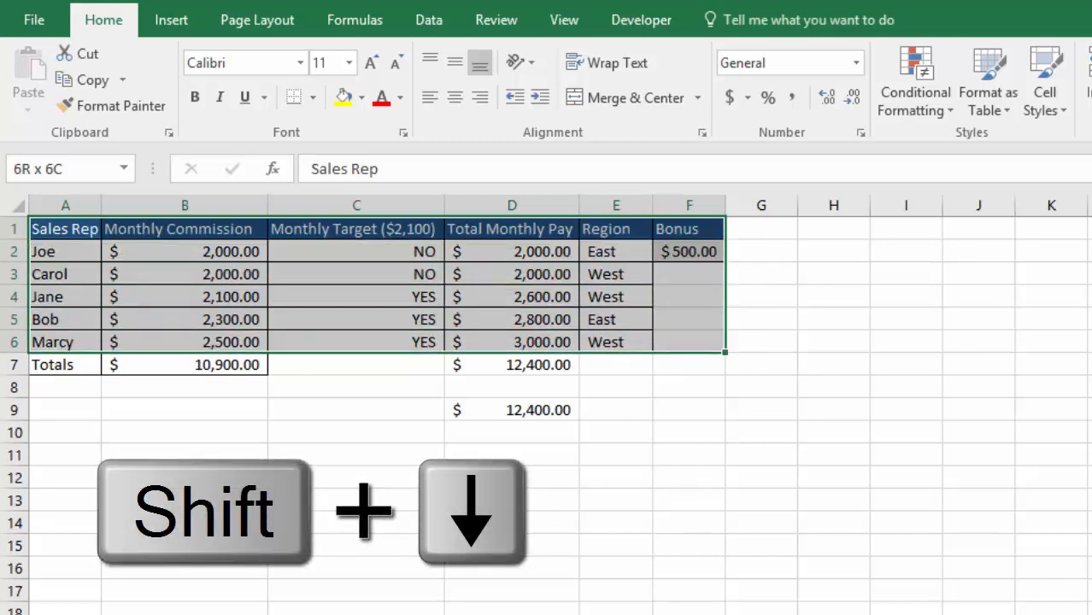
{"action": "key", "text": "shift+Down"}
{"action": "key", "text": "shift+Down"}
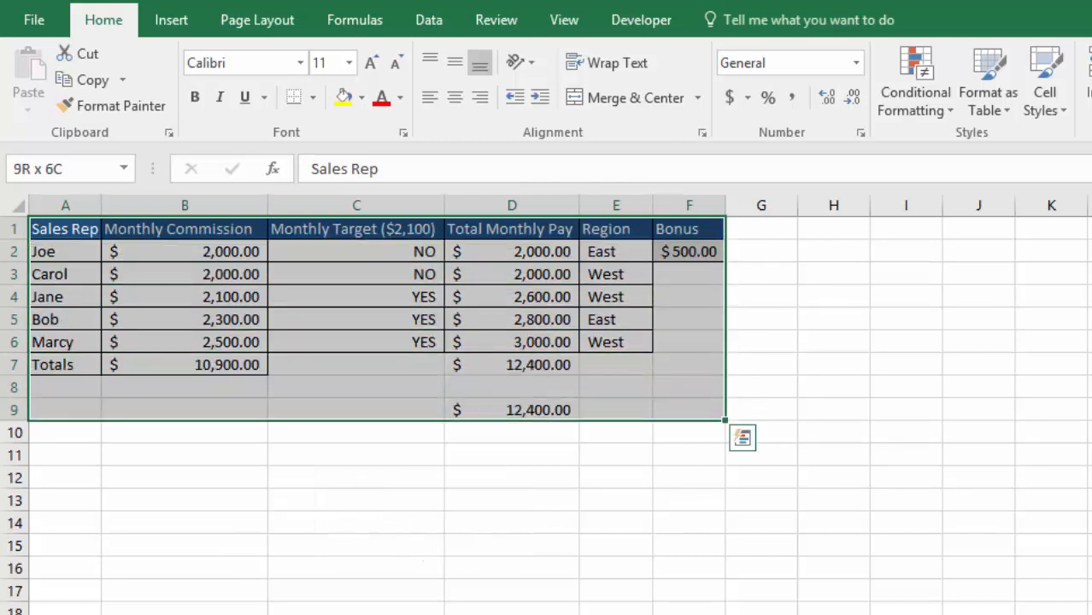
- Shrink the A1:F9 selection upward and back toward column A until only A1 is selected
{"action": "key", "text": "shift+Up"}
{"action": "key", "text": "shift+Up"}
{"action": "key", "text": "shift+Up"}
{"action": "key", "text": "shift+Up"}
{"action": "key", "text": "shift+Up"}
{"action": "key", "text": "shift+Up"}
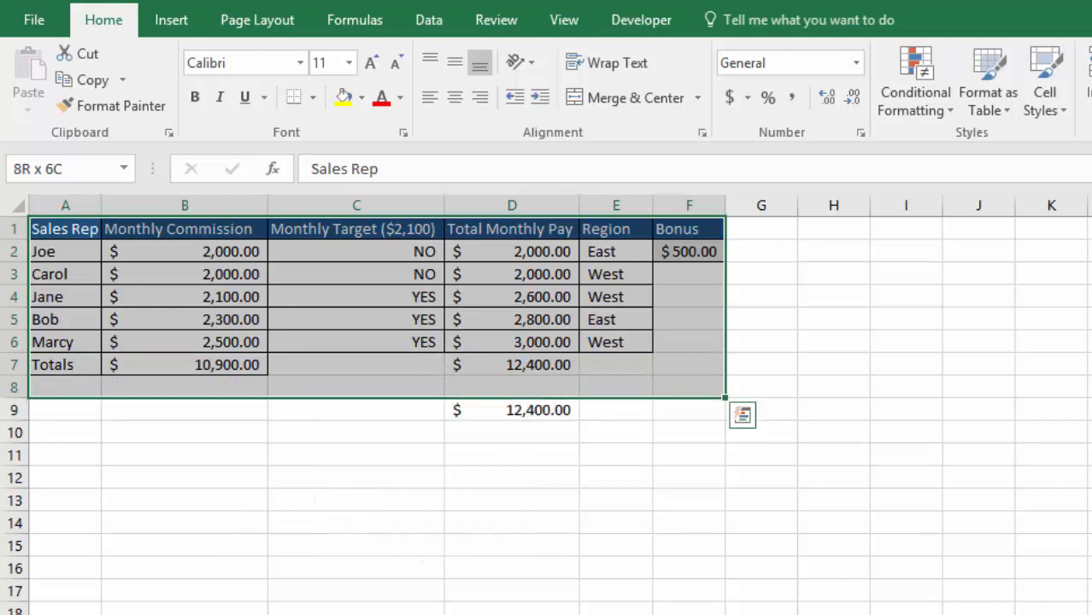
{"action": "key", "text": "shift+Up"}
{"action": "key", "text": "shift+Up"}
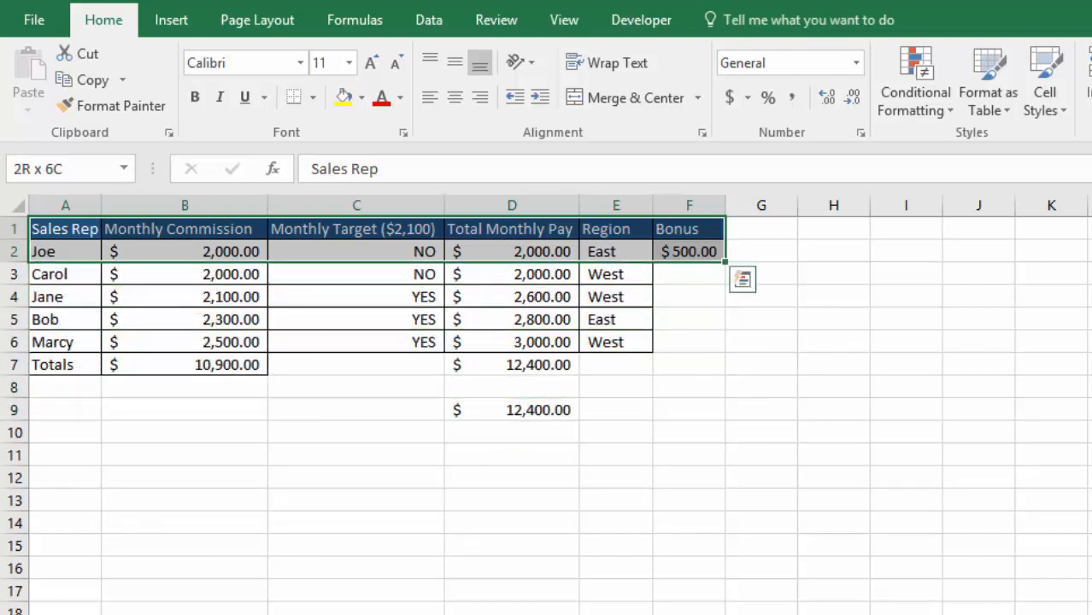
{"action": "key", "text": "shift+Left"}
{"action": "key", "text": "shift+Left"}
{"action": "key", "text": "shift+Left"}
{"action": "key", "text": "shift+Left"}
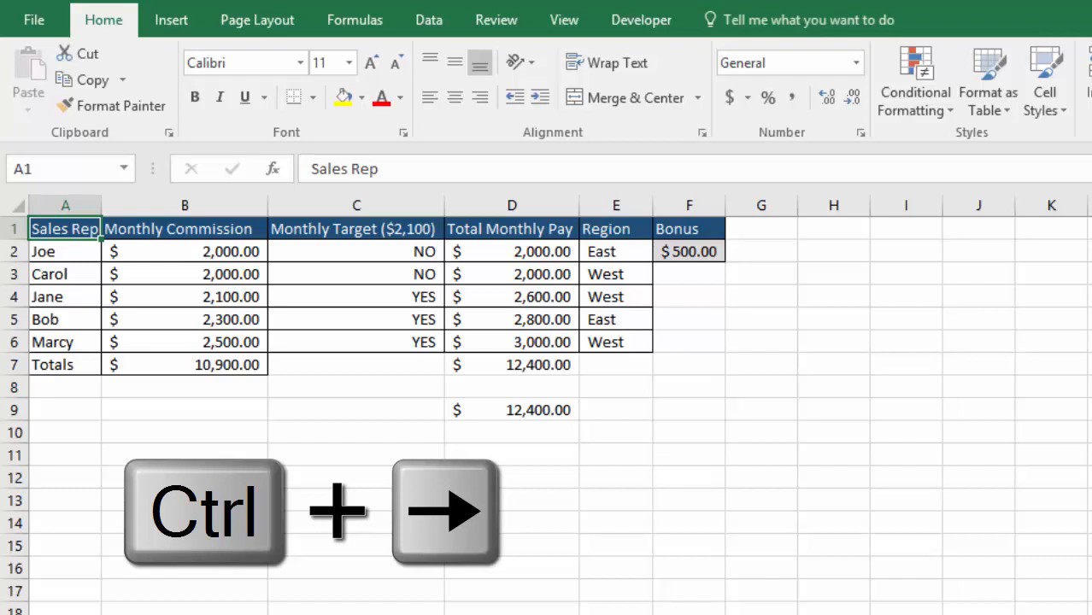
- Jump from A1 between data edges: to F1, F2, the sheet's last row, back to F2, across to A2, and down column A
{"action": "key", "text": "ctrl+Right"}
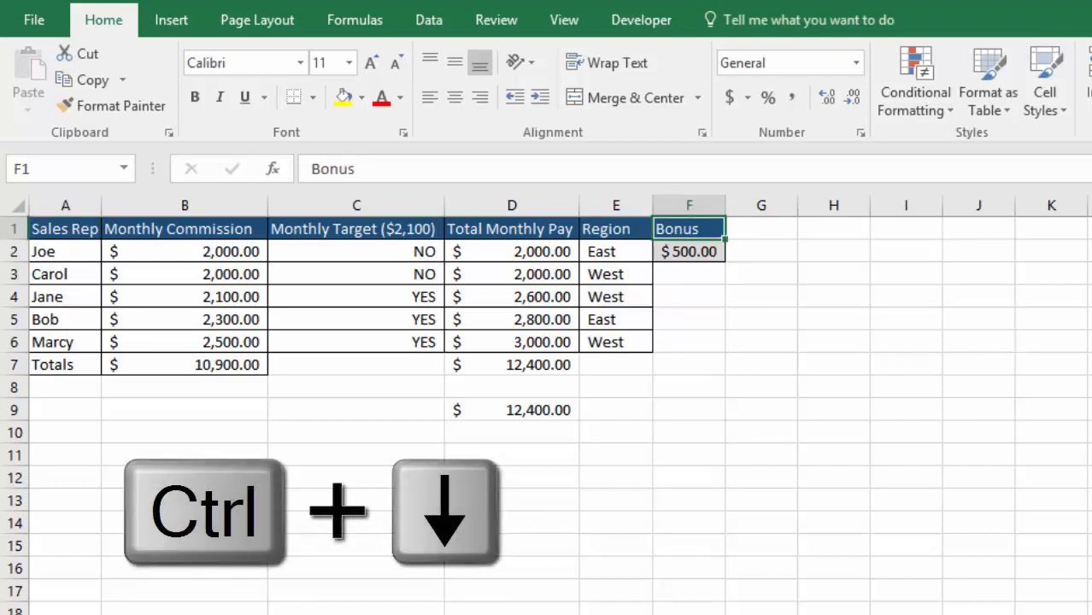
{"action": "key", "text": "ctrl+Down"}
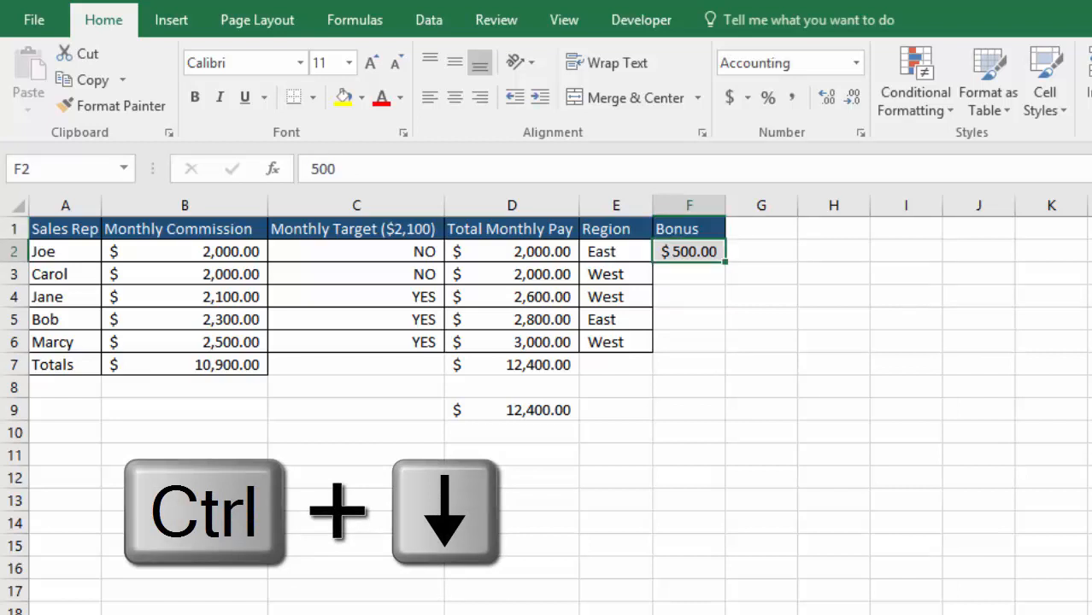
{"action": "key", "text": "ctrl+Down"}
{"action": "key", "text": "ctrl+Up"}
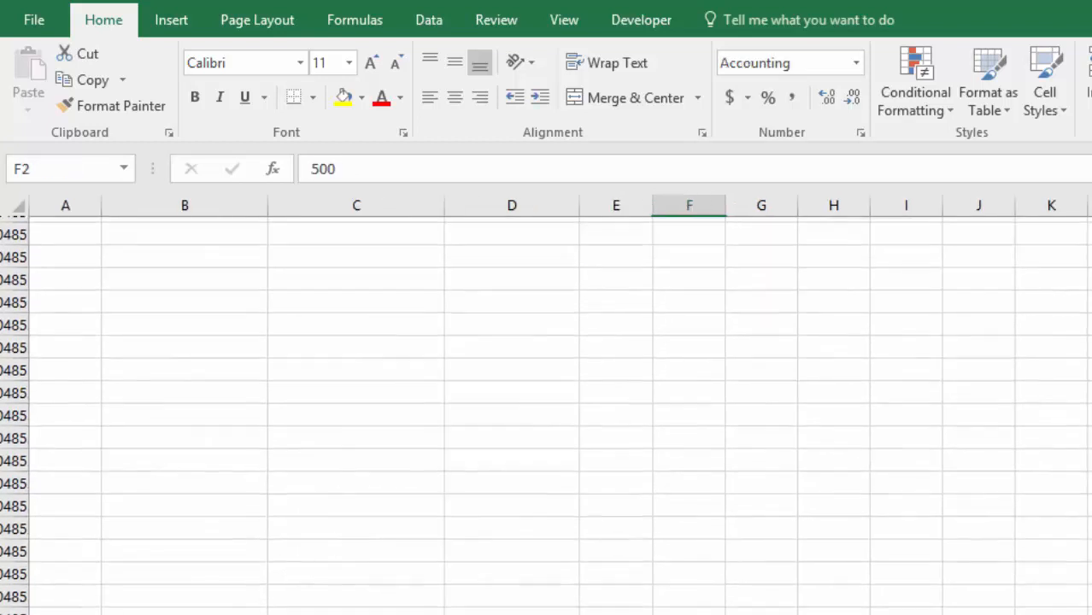
{"action": "key", "text": "ctrl+Left"}
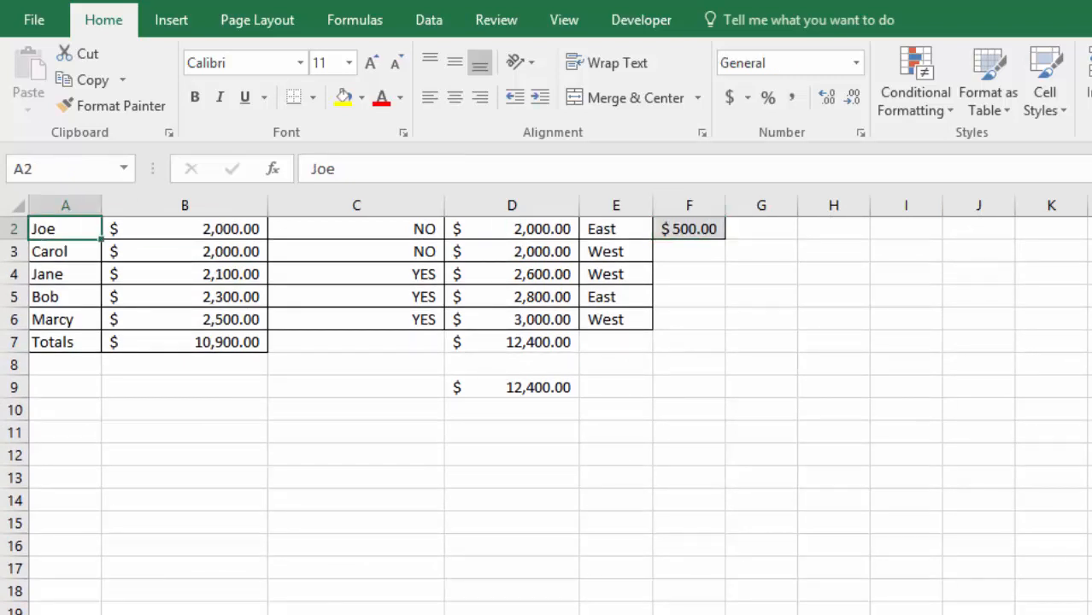
{"action": "key", "text": "ctrl+Down"}
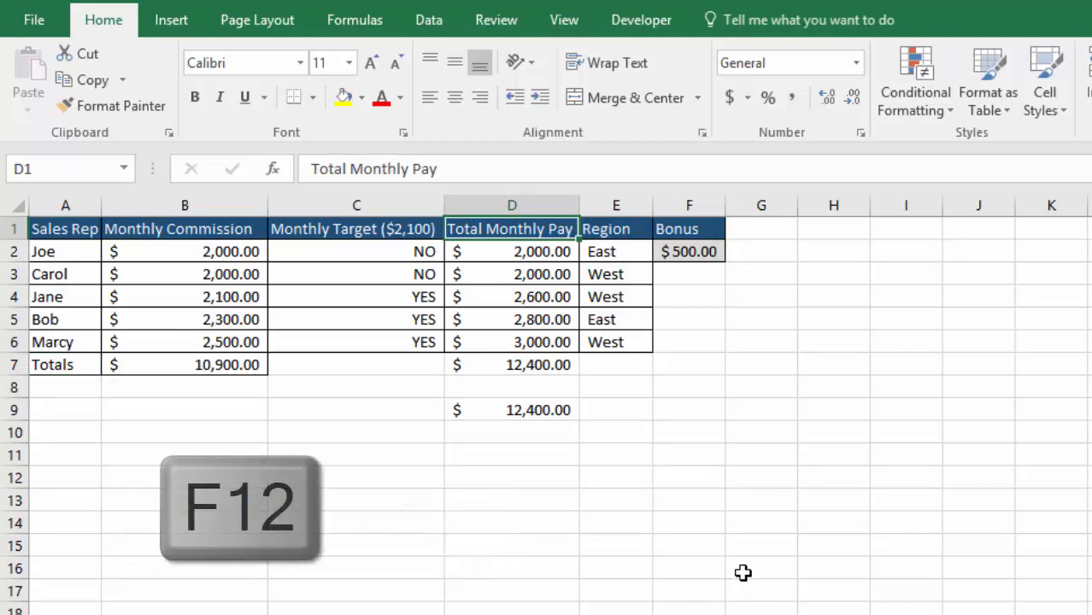
- Open the Save As dialog for the workbook and dismiss it without saving
{"action": "key", "text": "F12"}
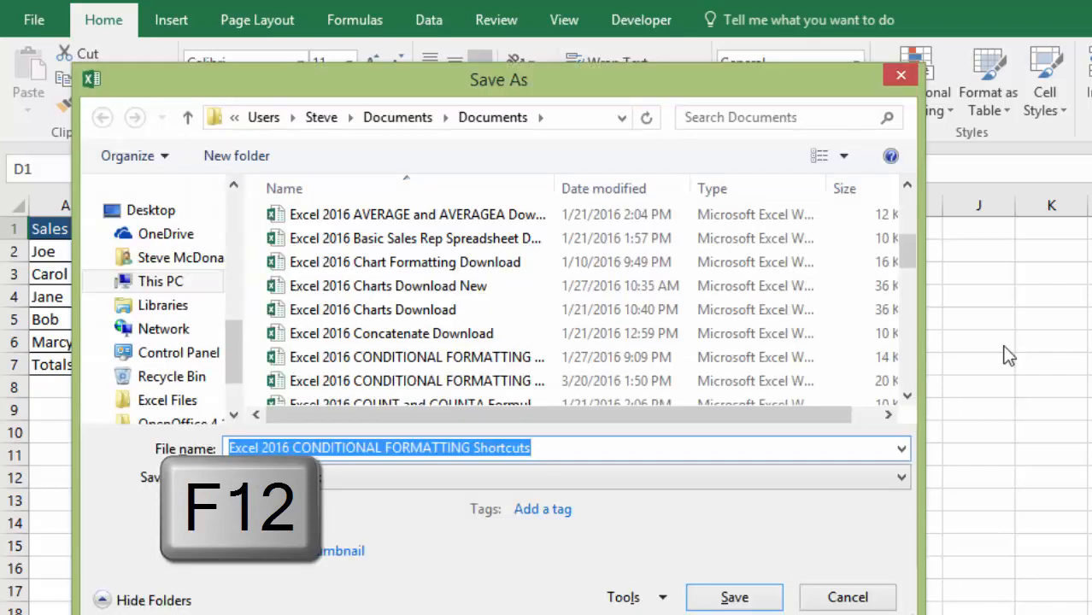
{"action": "key", "text": "Escape"}
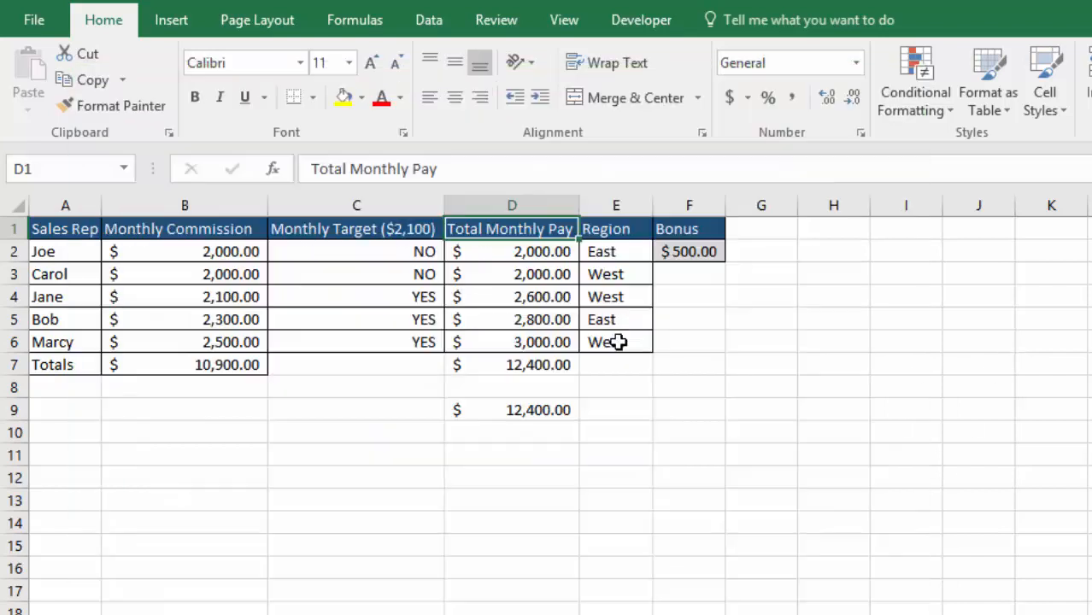
- Open the last Region entry in E6 for editing, alter its text, and discard the change
{"action": "left_click", "coordinate": [617, 342]}
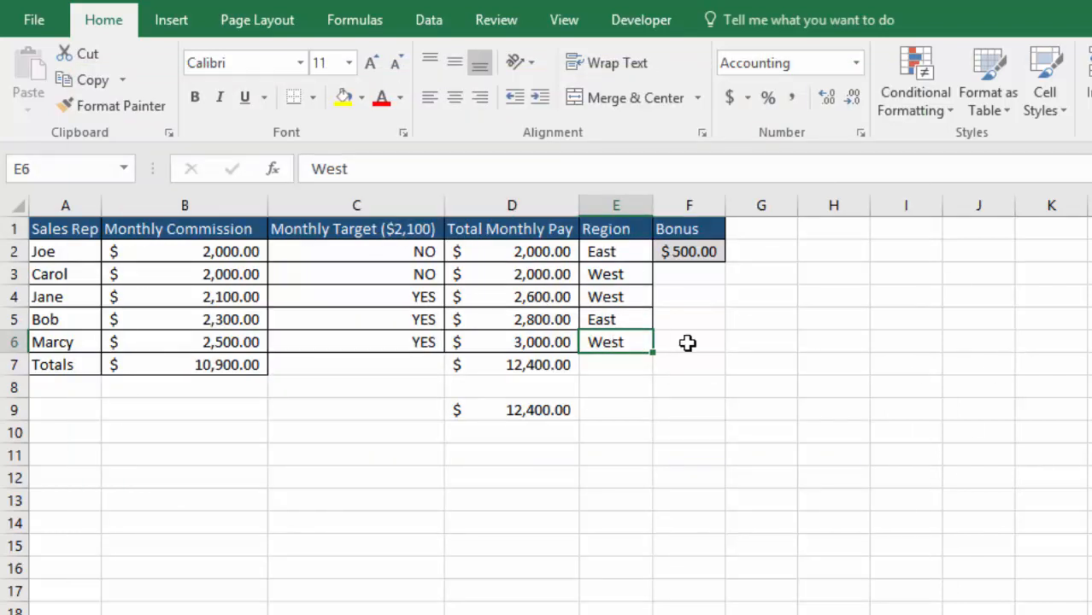
{"action": "double_click", "coordinate": [631, 343]}
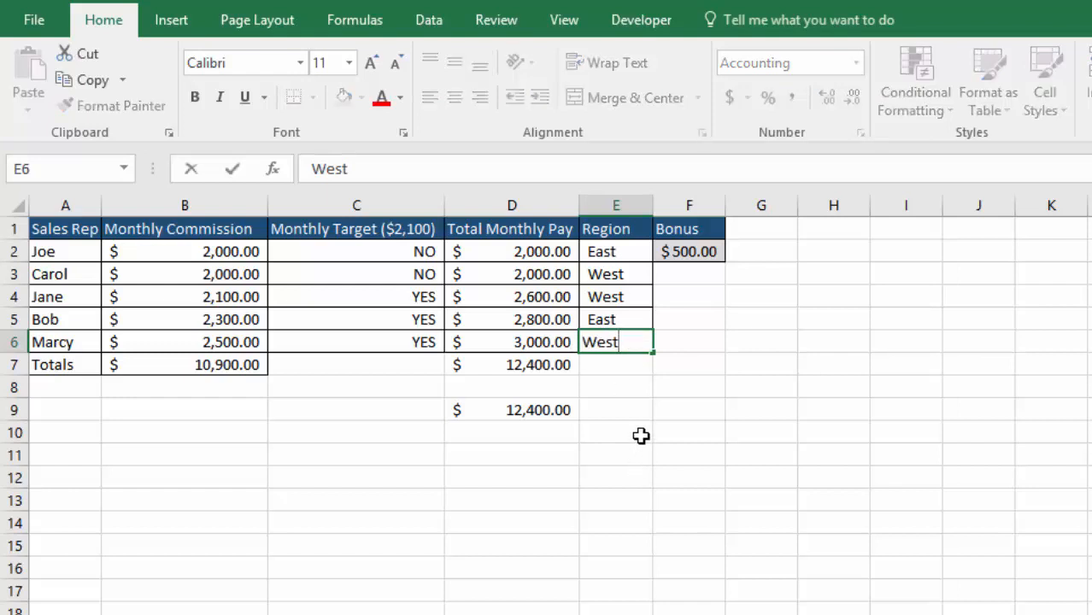
{"action": "key", "text": "Escape"}
{"action": "key", "text": "F2"}
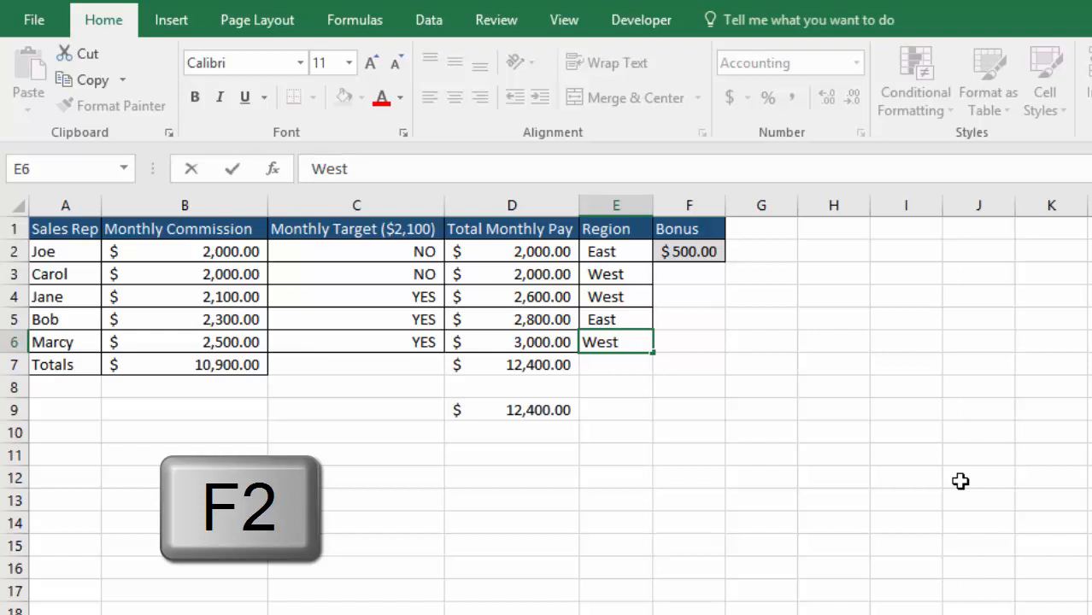
{"action": "key", "text": "BackSpace"}
{"action": "key", "text": "BackSpace"}
{"action": "type", "text": ";kslefk"}
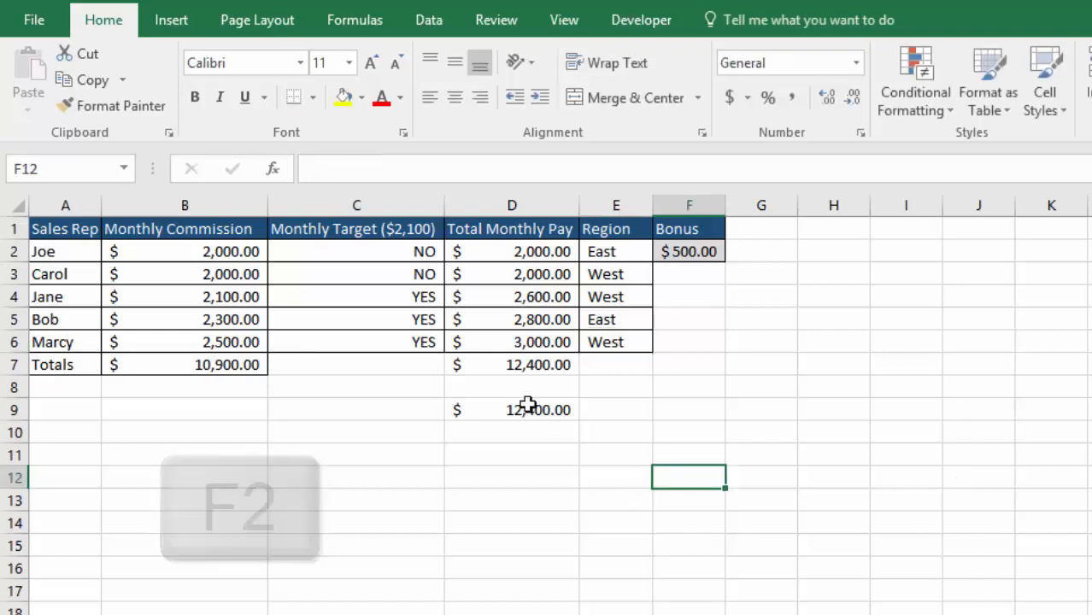
- Select the entire data region A1:F7 surrounding cell C5
{"action": "left_click", "coordinate": [332, 318]}
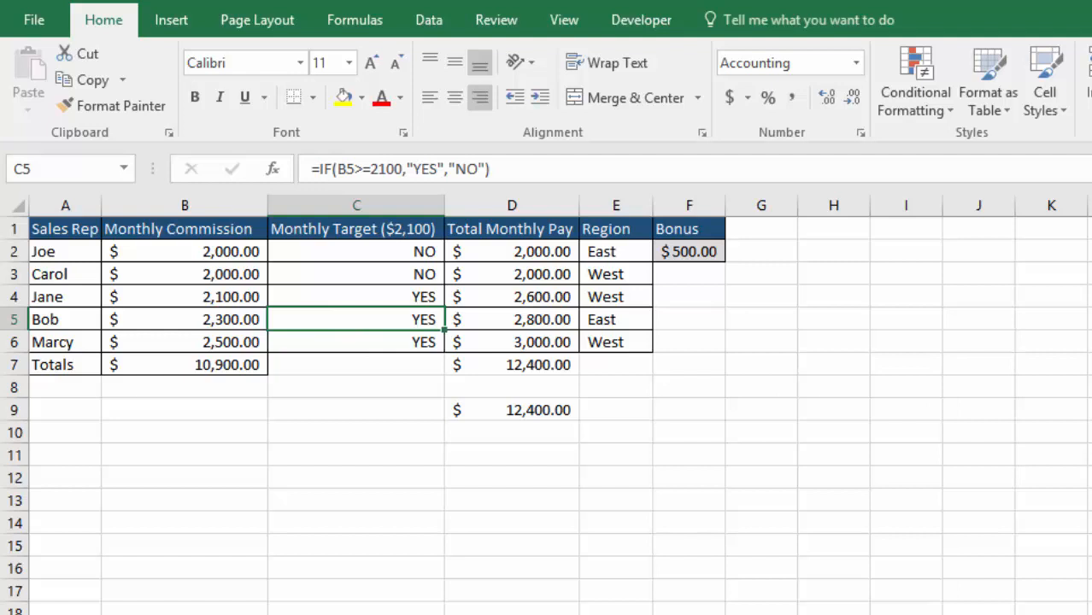
{"action": "key", "text": "ctrl+shift+8"}
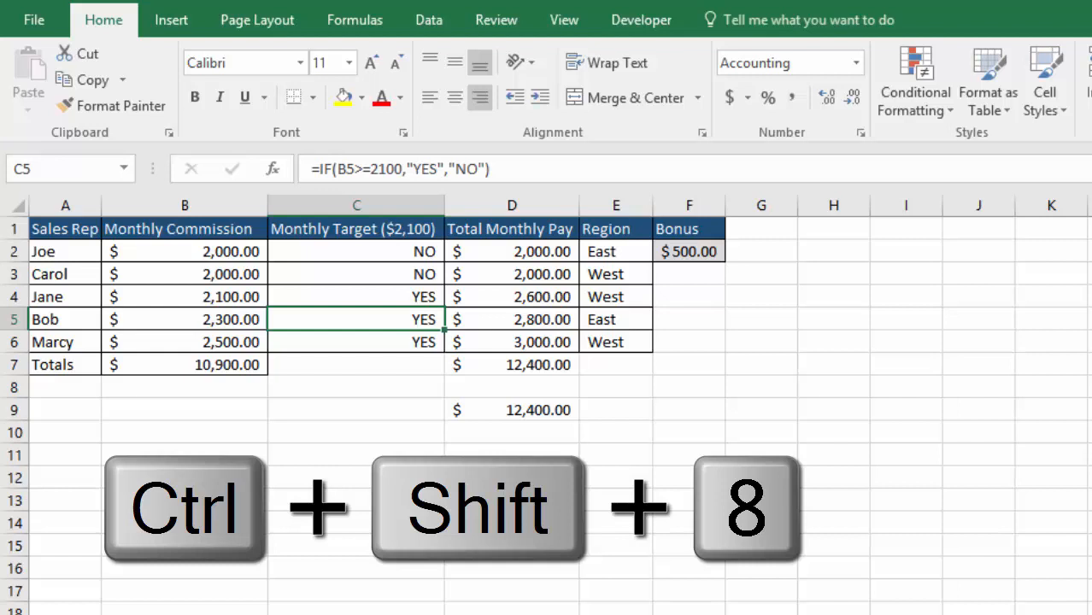
{"action": "key", "text": "ctrl+shift+8"}
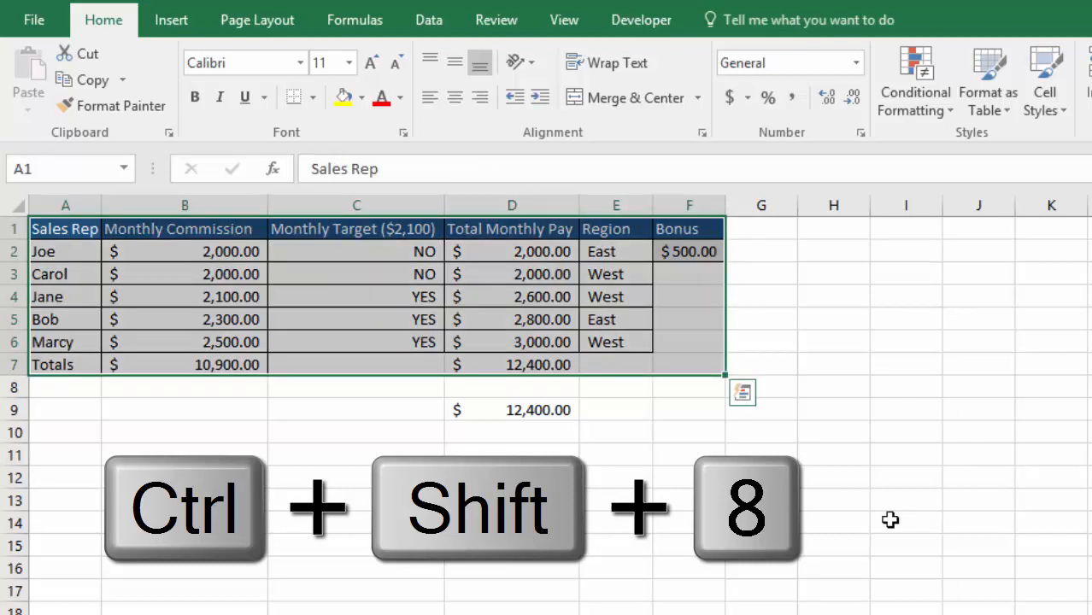